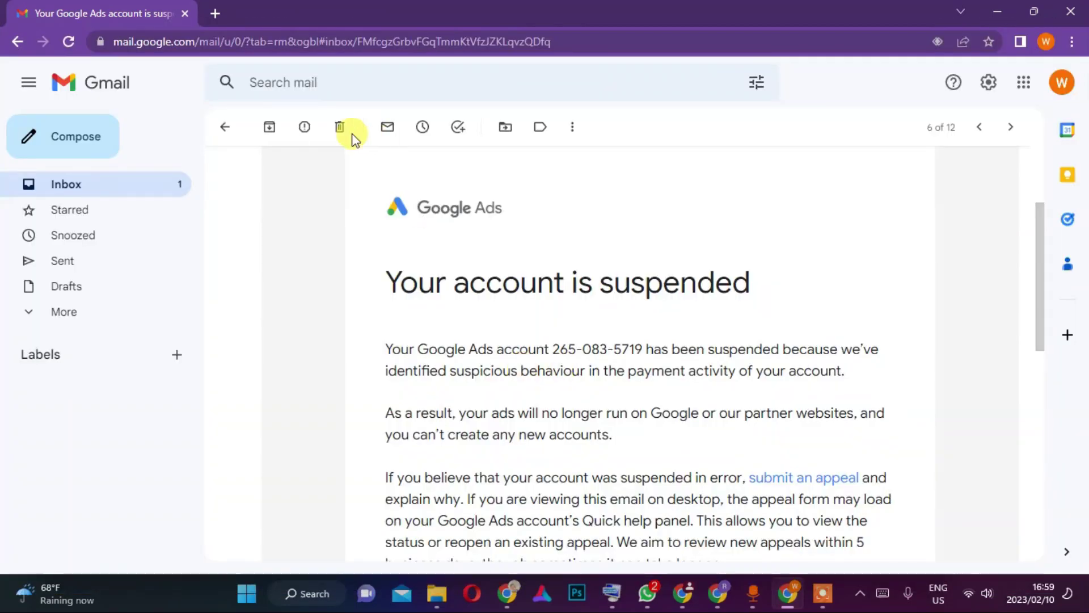
Read the Google Ads suspension email and open its link for submitting an appeal
scroll(664, 390, "down", 2)
scroll(665, 390, "down", 4)
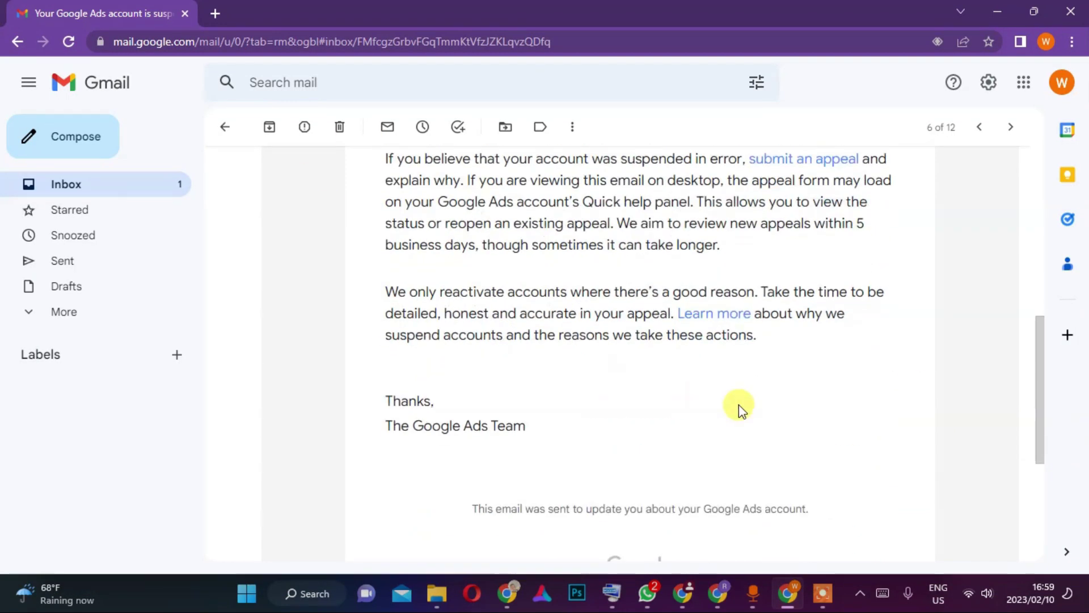
scroll(693, 401, "up", 3)
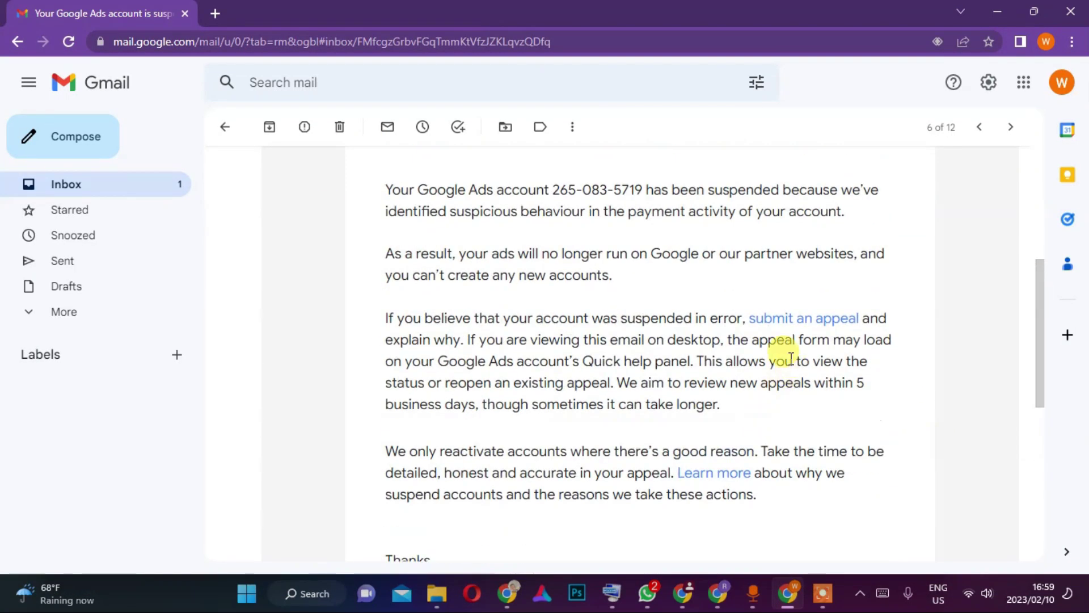
left_click(787, 321)
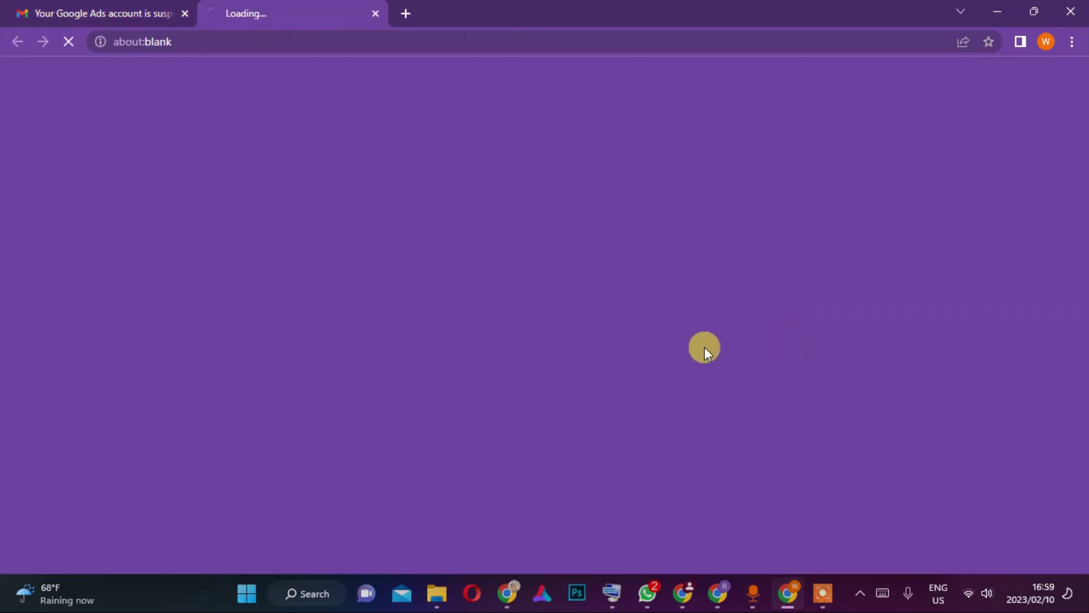
Open the 16 Jan ads-support follow-up email from the Gmail inbox and highlight the words "account was and still is in"
left_click(96, 7)
left_click(99, 79)
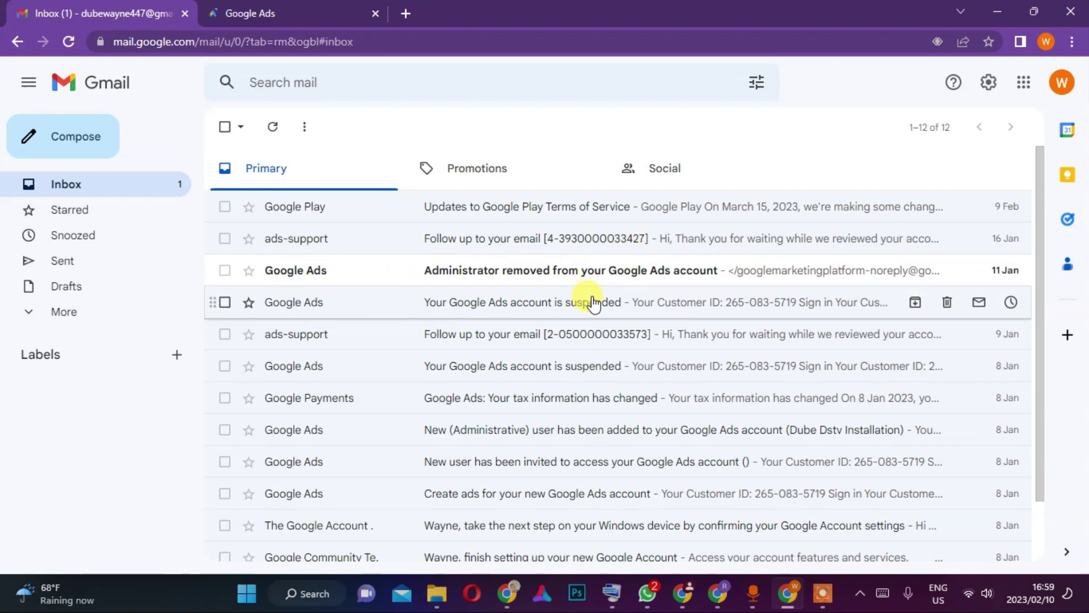
left_click(535, 241)
scroll(528, 348, "down", 2)
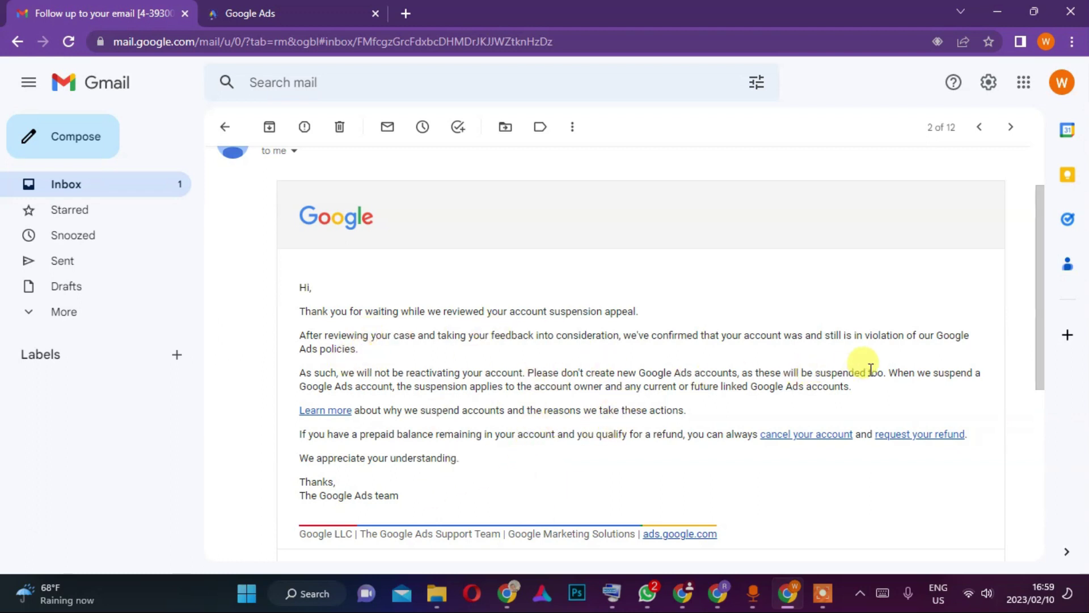
left_click_drag(743, 336, 863, 336)
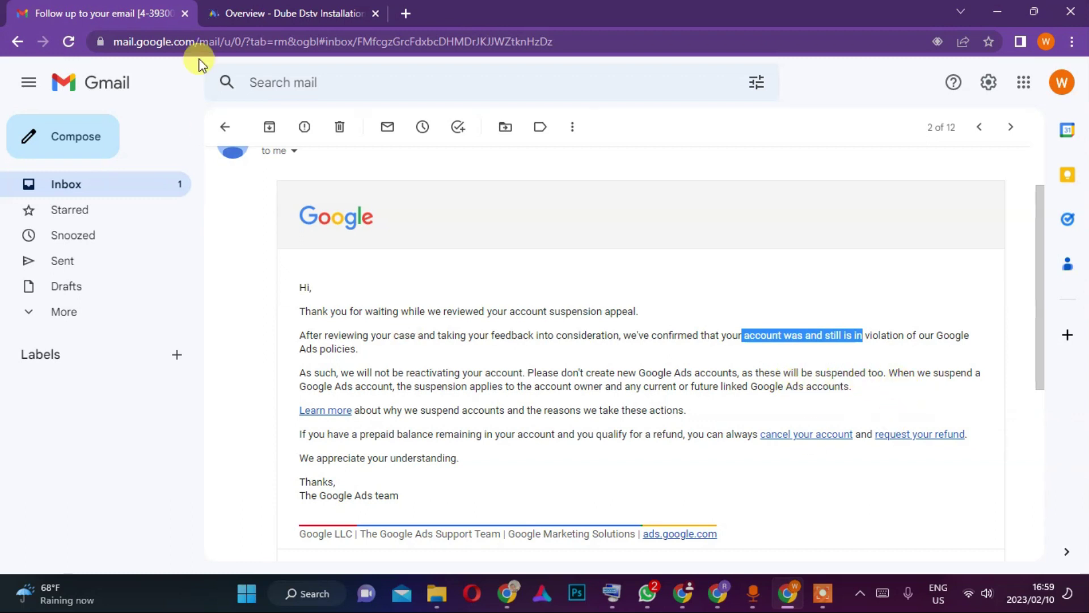
Switch to Google Ads and open the appeal form from the suspicious payment activity help article
left_click(268, 13)
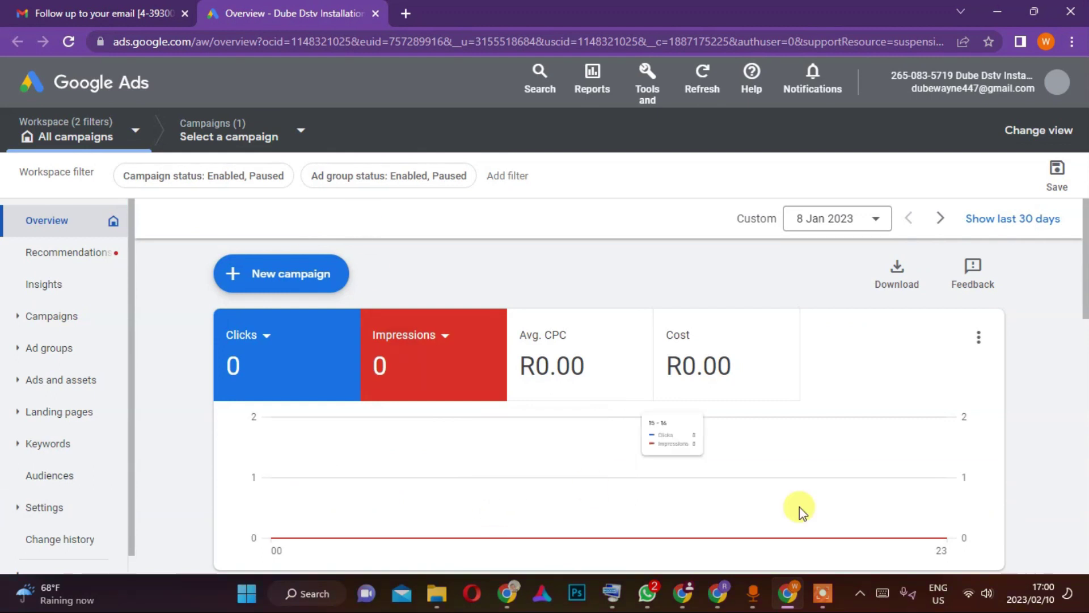
scroll(800, 509, "down", 5)
scroll(754, 516, "up", 1)
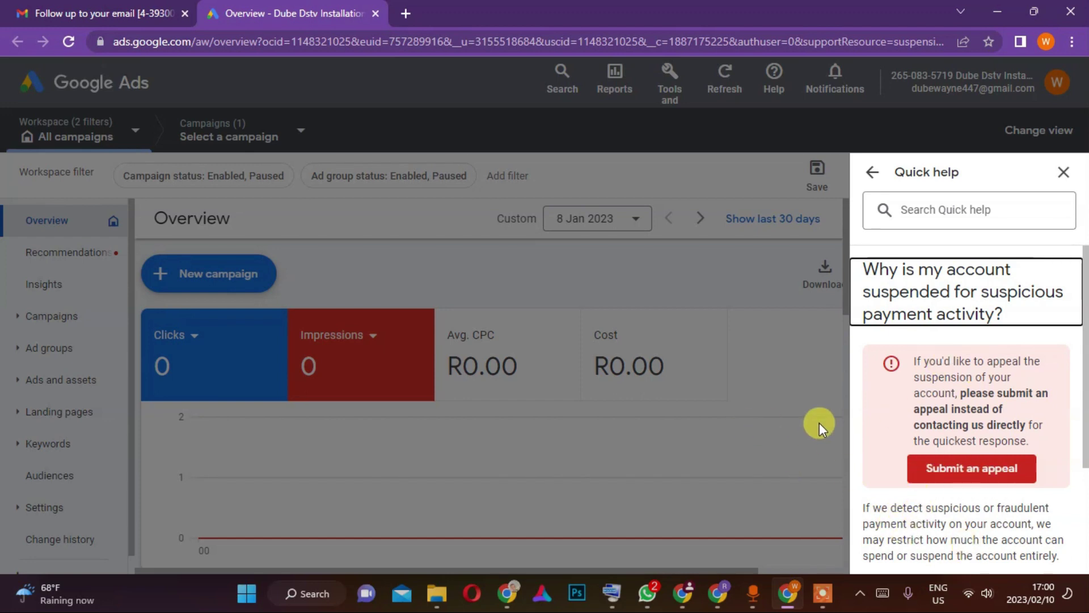
scroll(959, 370, "down", 3)
scroll(936, 392, "up", 3)
scroll(959, 386, "down", 3)
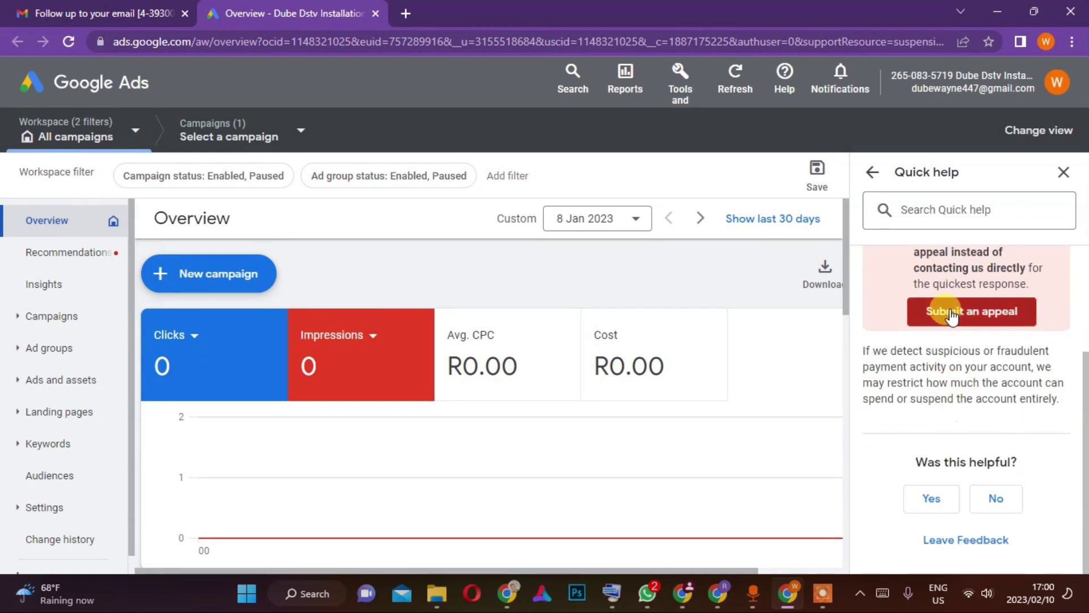
left_click(970, 311)
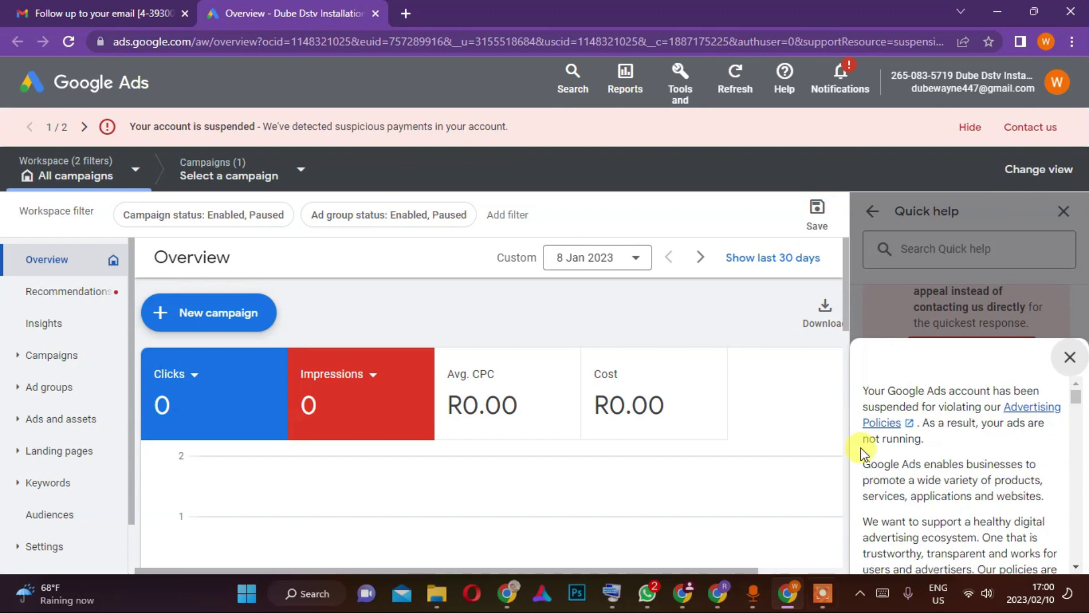
Examine the appeal form's introductory instructions and its contact name, contact email and email CC fields
scroll(945, 450, "down", 5)
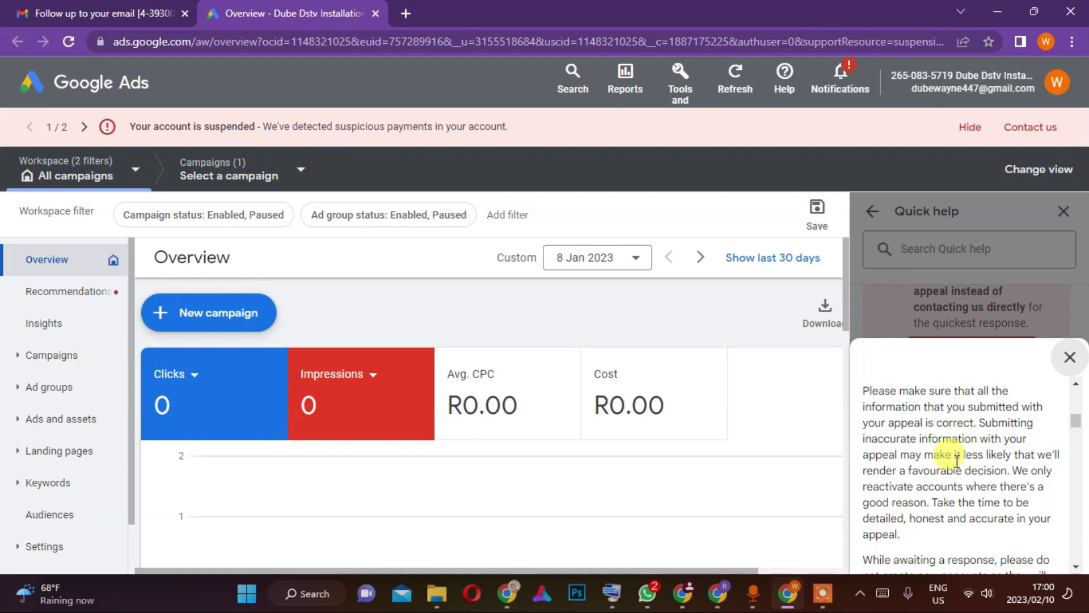
scroll(959, 450, "up", 5)
scroll(951, 448, "down", 2)
scroll(951, 421, "up", 1)
scroll(945, 433, "down", 8)
scroll(936, 464, "up", 1)
scroll(933, 462, "up", 3)
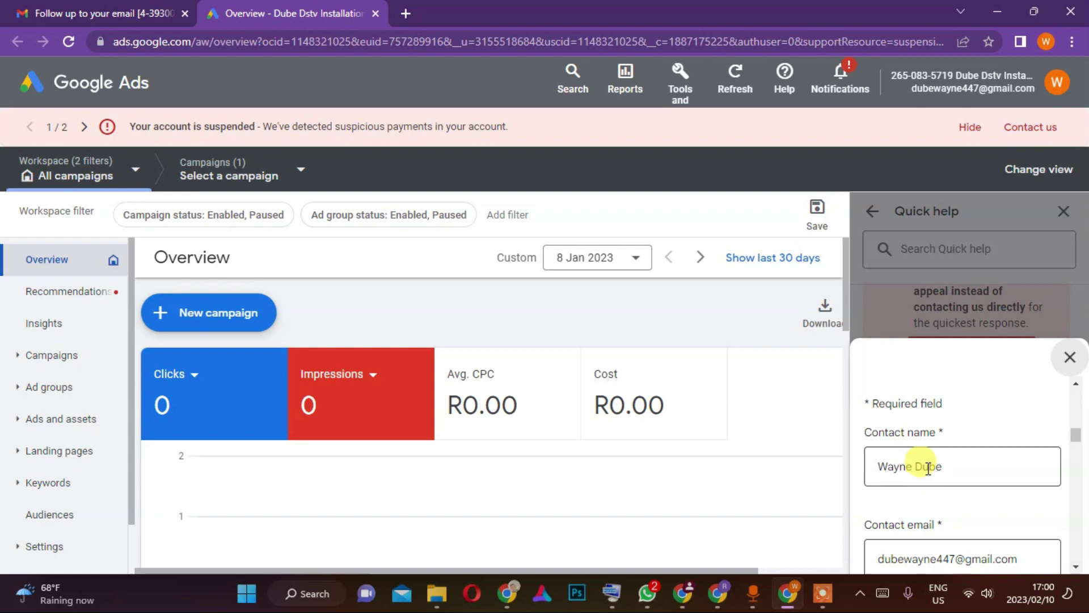
scroll(908, 499, "down", 2)
scroll(942, 488, "down", 2)
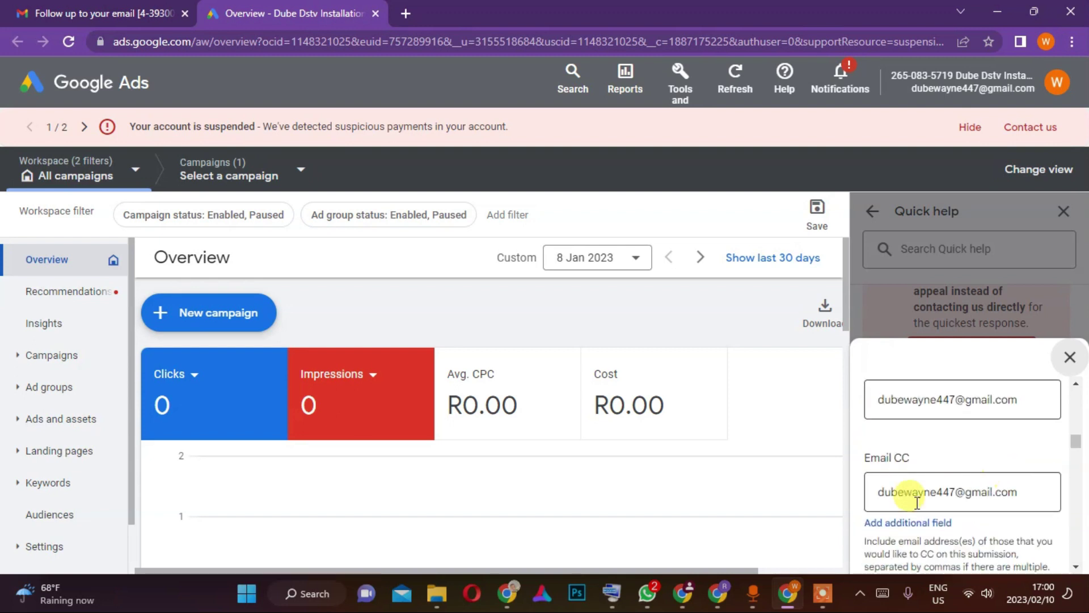
scroll(1010, 477, "down", 2)
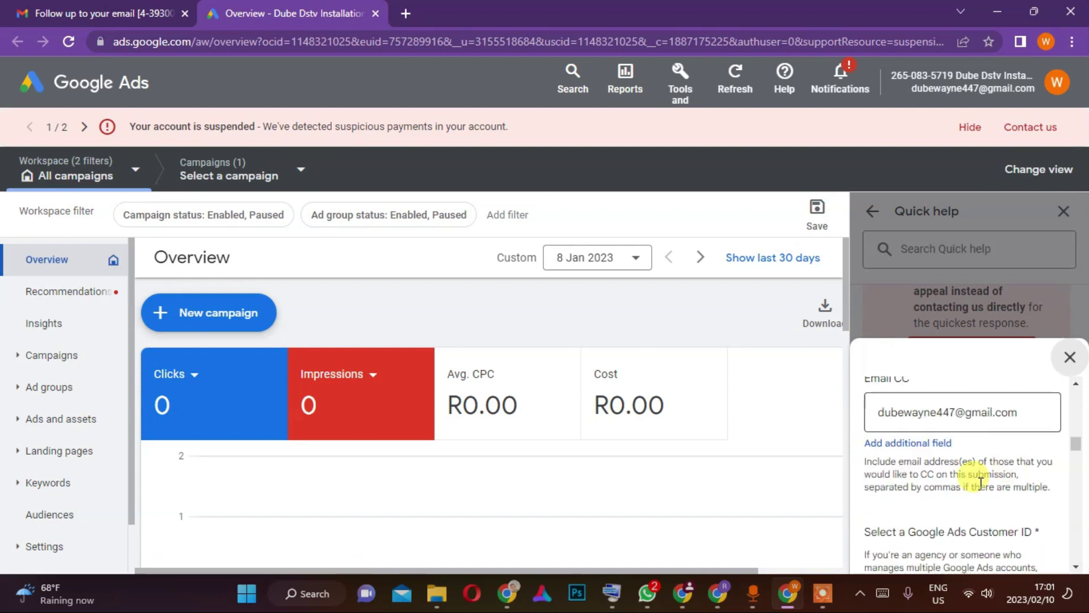
Select the suspended Google Ads account for the appeal's customer ID field
scroll(964, 483, "down", 3)
scroll(987, 500, "down", 1)
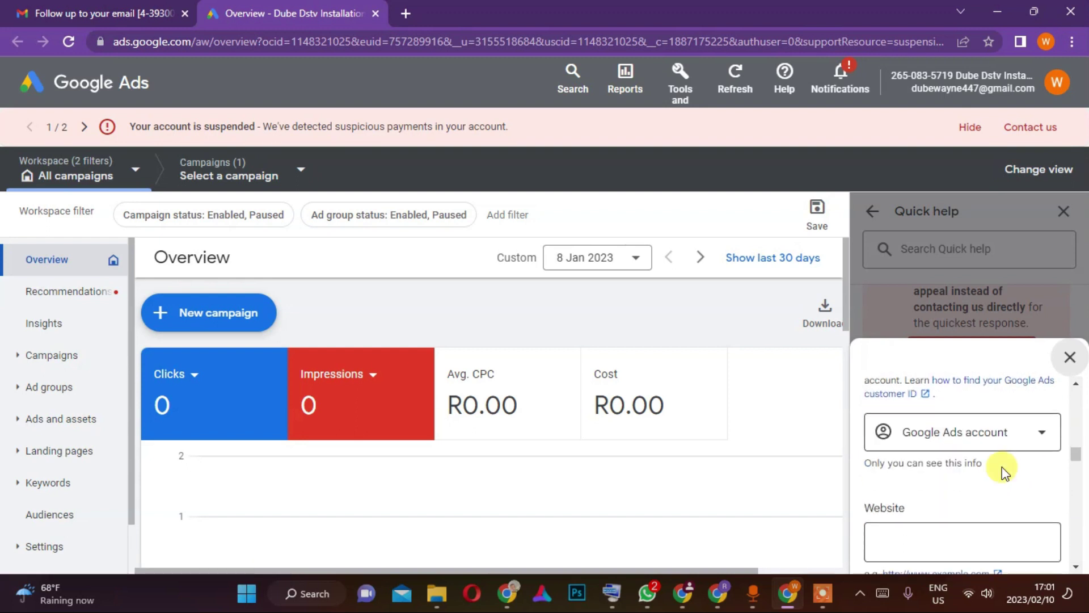
left_click(1009, 440)
left_click(965, 479)
scroll(936, 511, "down", 3)
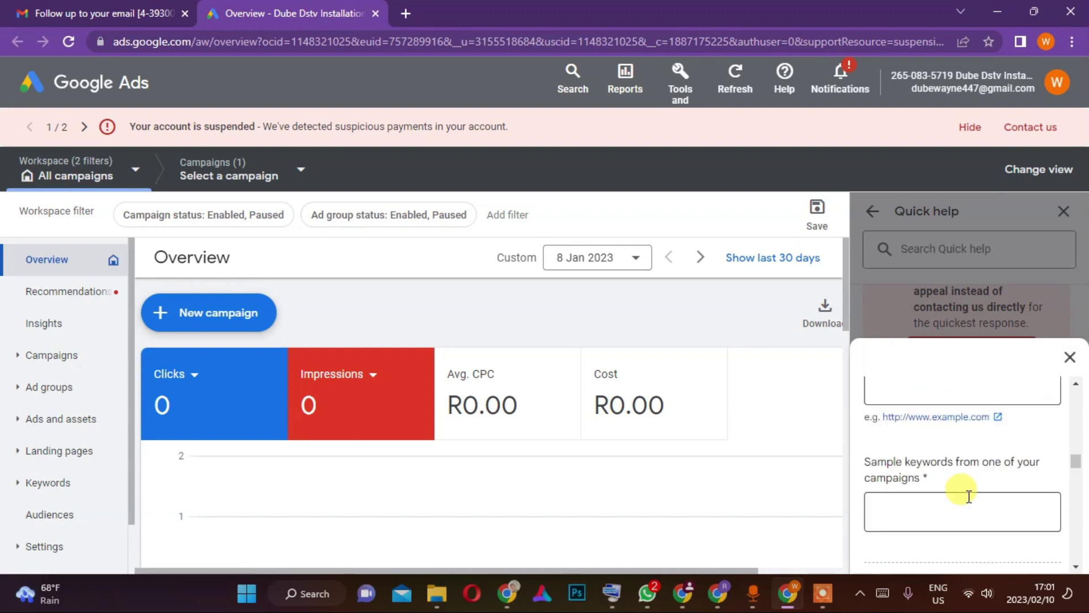
scroll(906, 431, "up", 1)
left_click(918, 472)
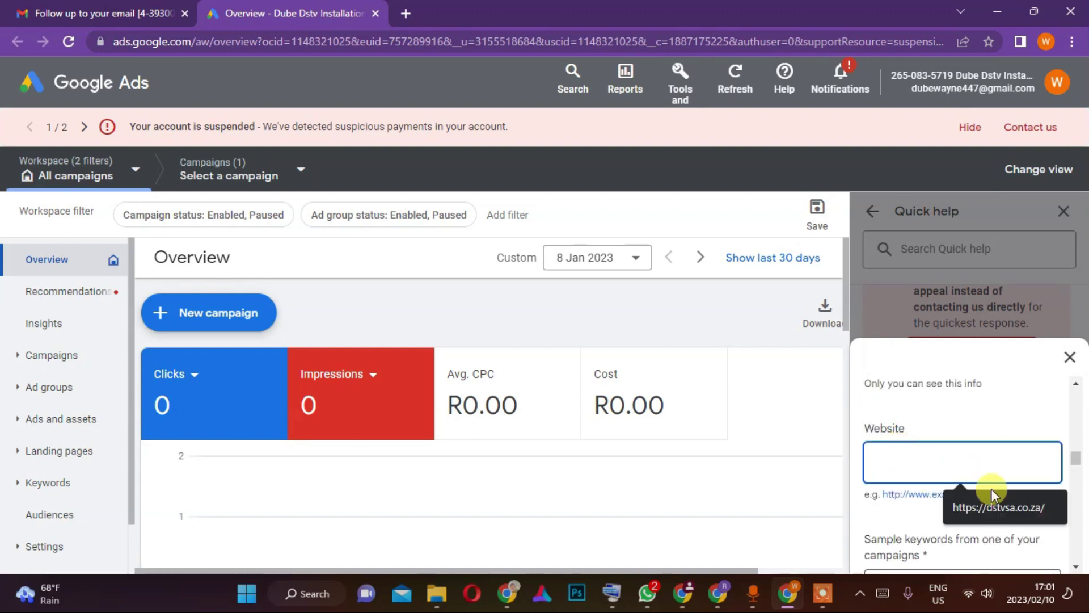
left_click(994, 507)
scroll(975, 492, "down", 2)
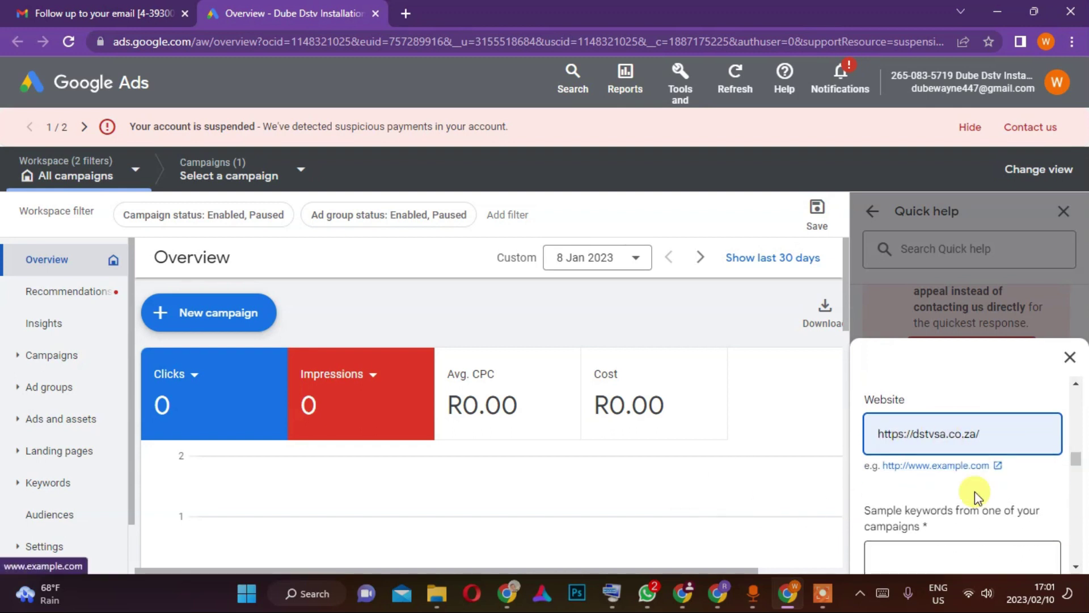
left_click(894, 508)
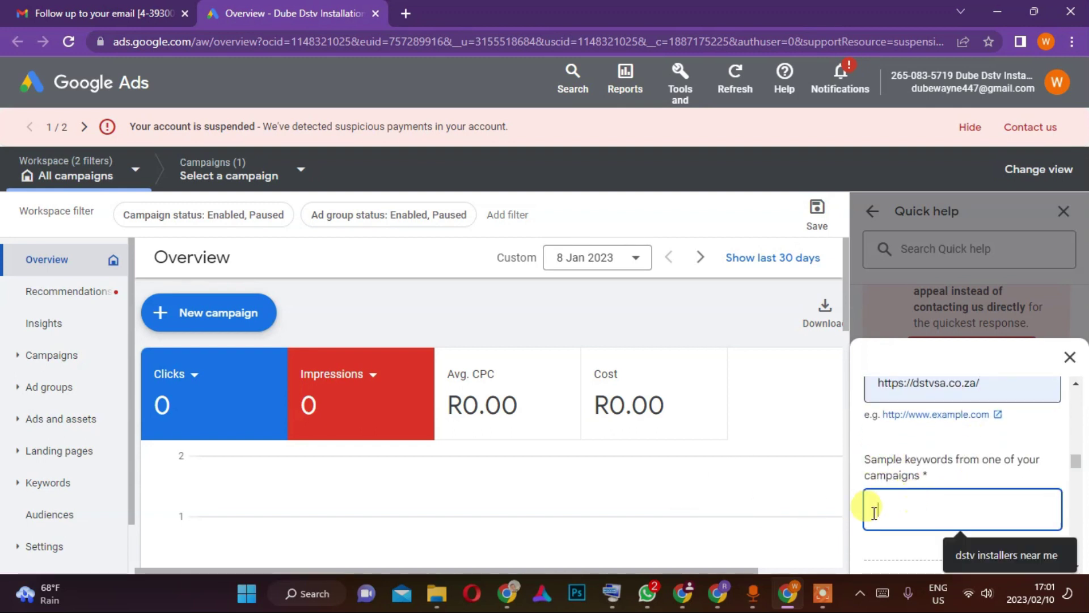
left_click(1030, 553)
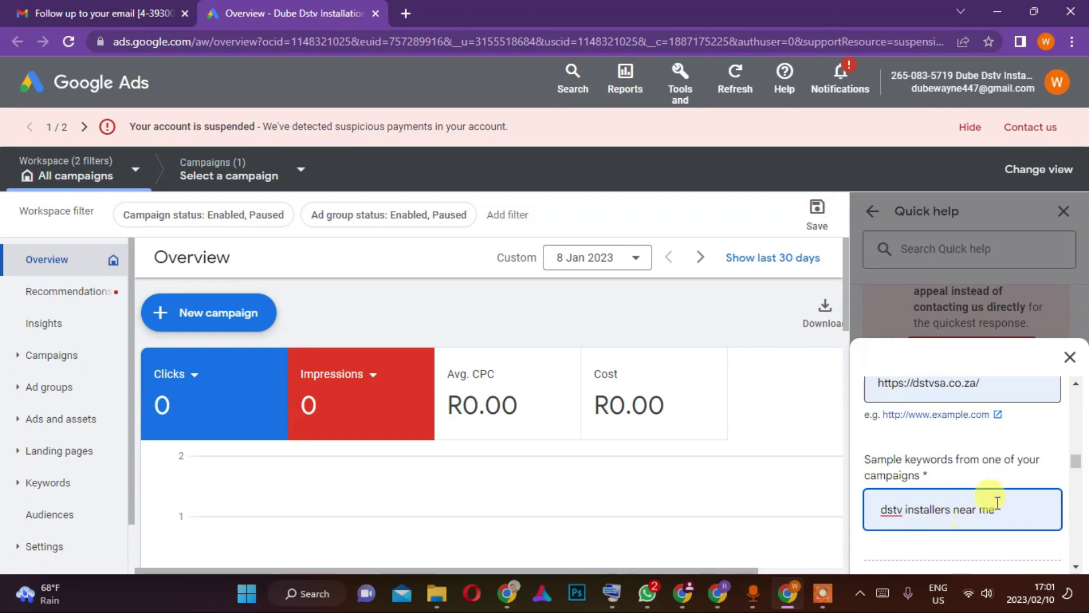
Fill in the billing street address, postcode and city in the appeal form
scroll(1016, 516, "down", 2)
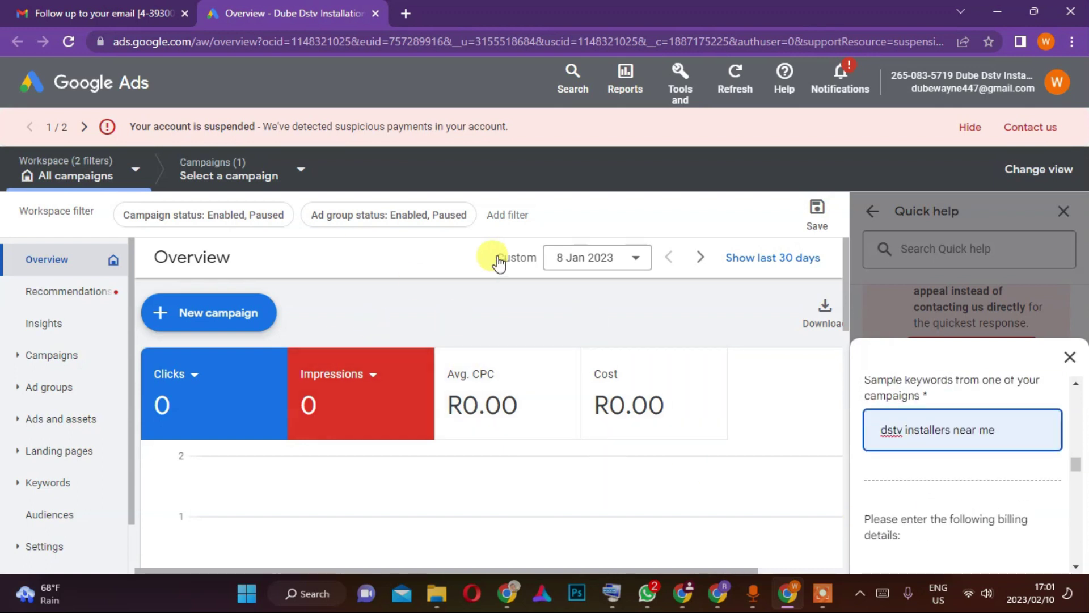
scroll(945, 496, "down", 2)
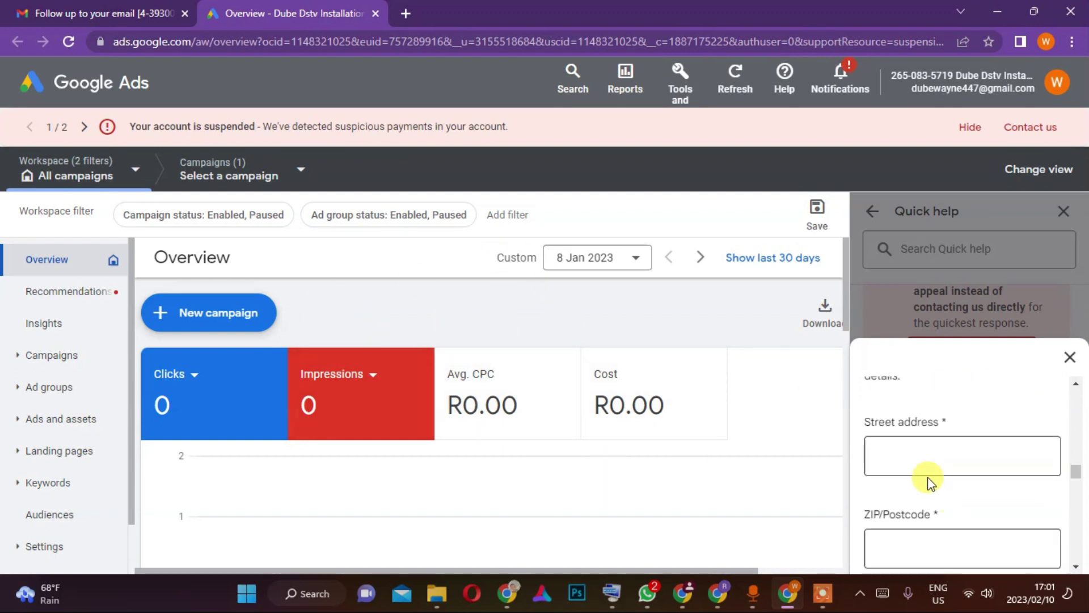
left_click(910, 518)
left_click(990, 496)
scroll(936, 519, "down", 3)
left_click(892, 396)
type("1620")
scroll(945, 474, "up", 2)
scroll(930, 505, "down", 4)
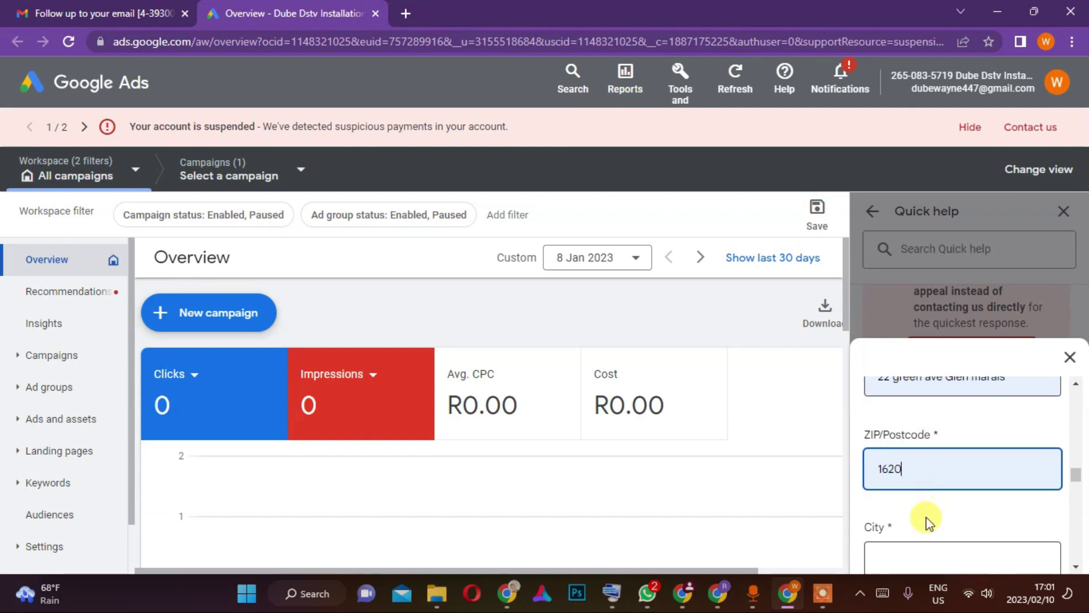
left_click(924, 401)
left_click(982, 451)
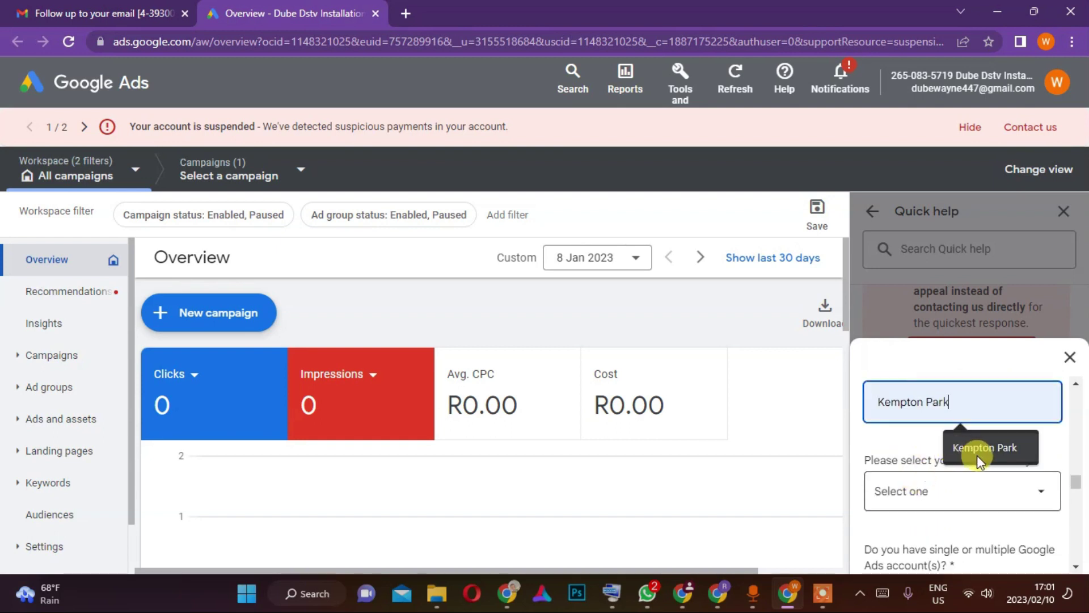
Set the billing country to South Africa
left_click(950, 495)
scroll(953, 499, "down", 3)
scroll(931, 511, "up", 3)
scroll(931, 514, "down", 4)
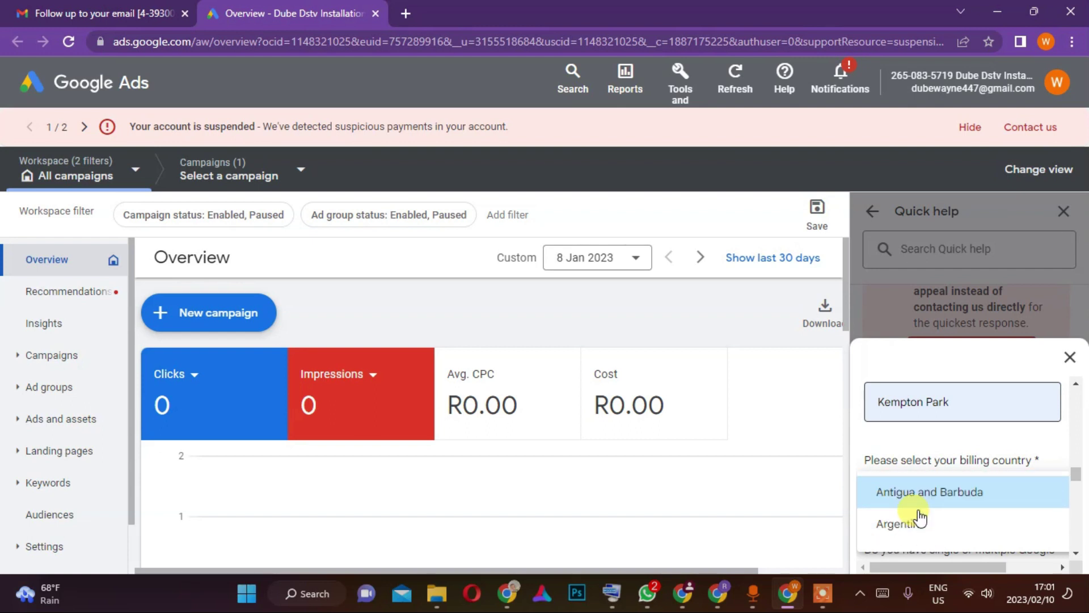
scroll(922, 499, "up", 4)
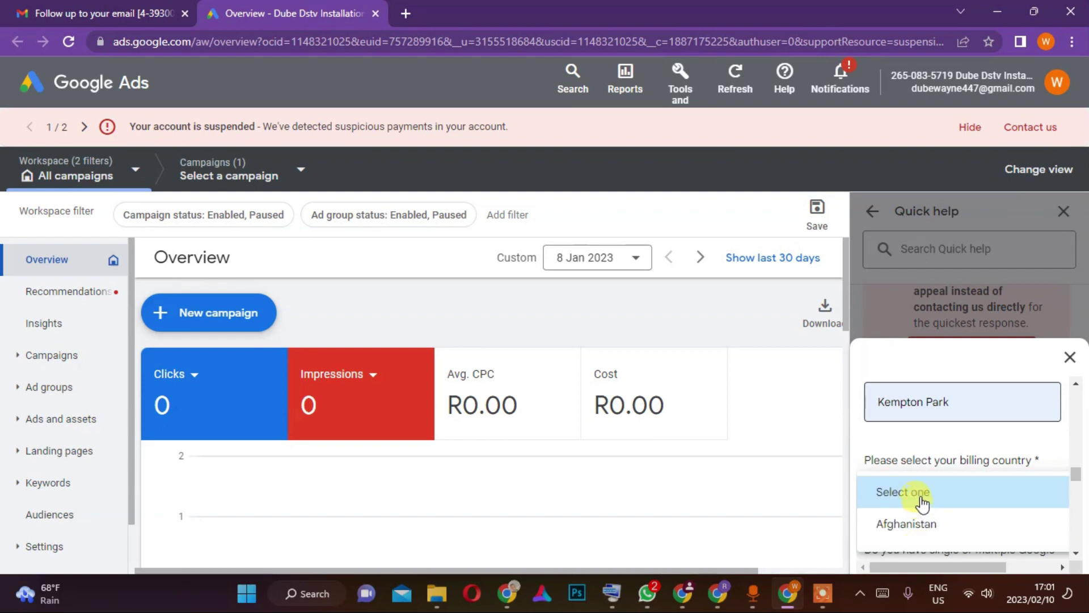
scroll(922, 499, "down", 6)
scroll(925, 536, "down", 20)
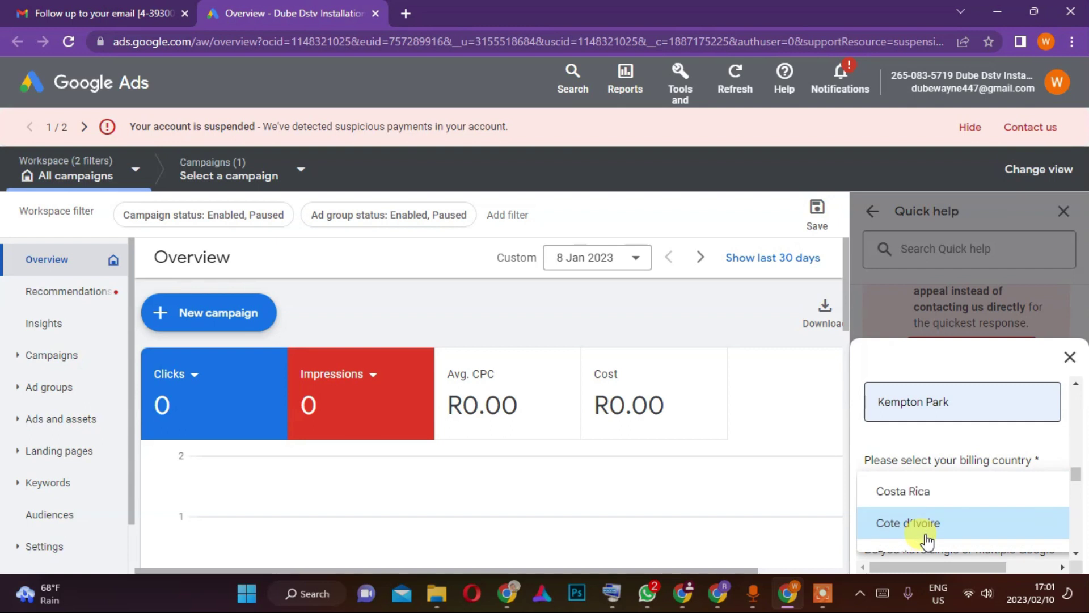
scroll(928, 532, "down", 20)
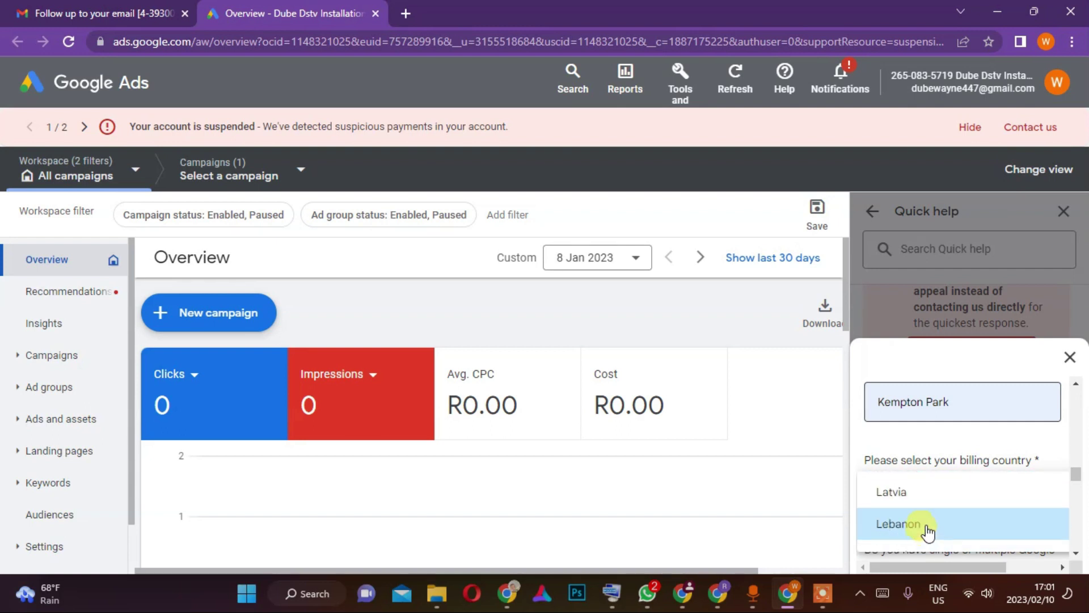
scroll(929, 532, "down", 20)
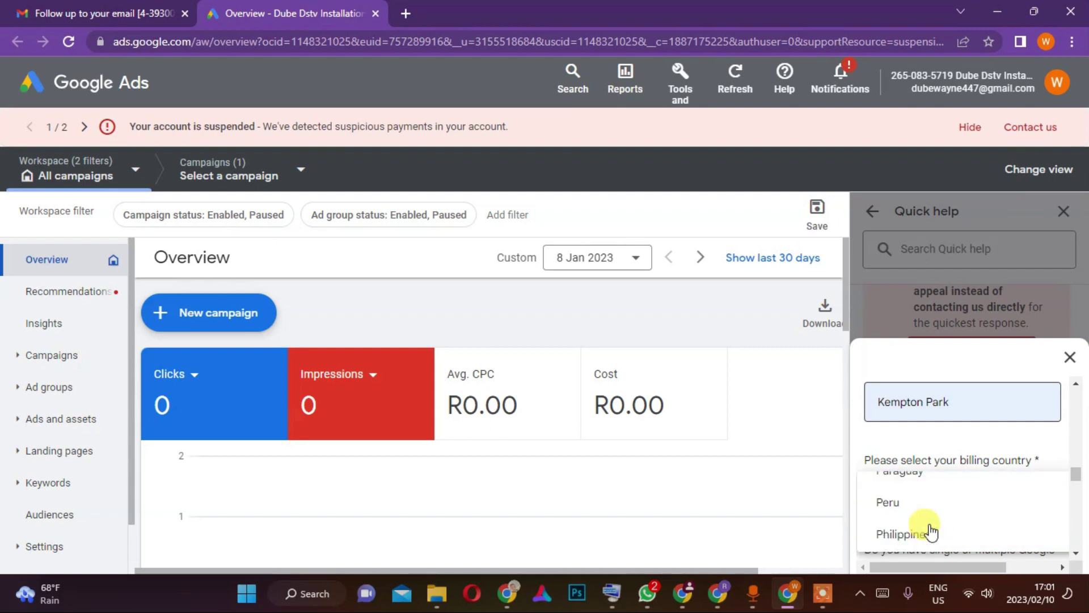
scroll(931, 532, "down", 5)
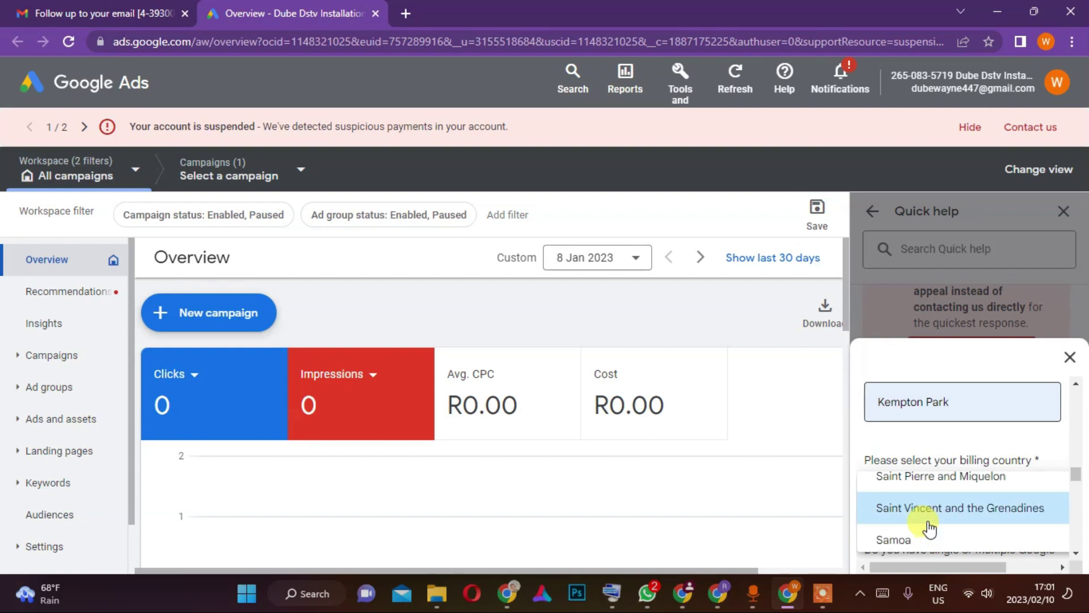
scroll(928, 530, "down", 6)
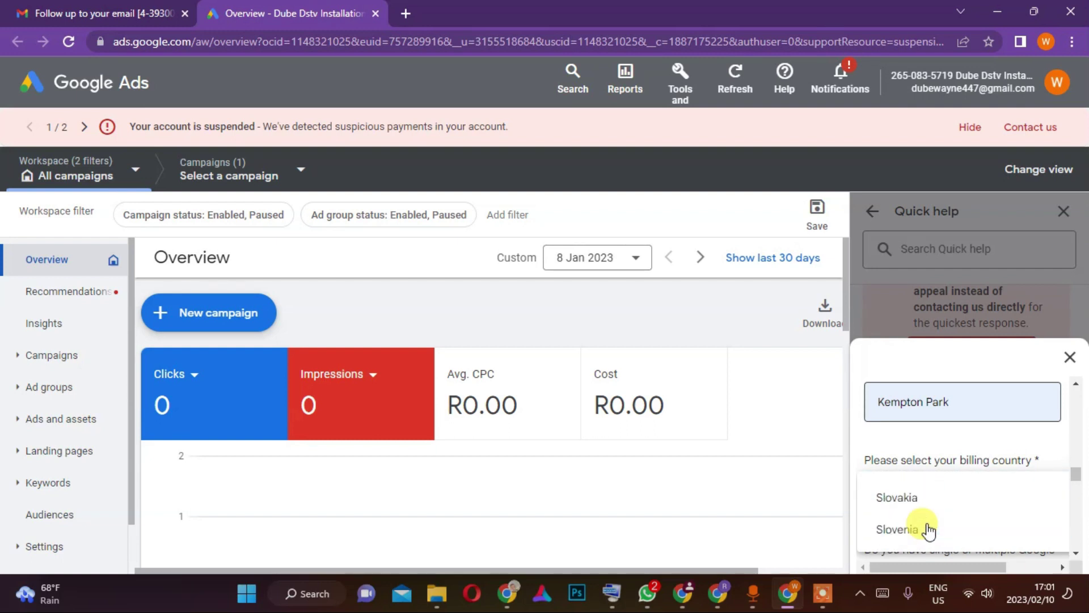
scroll(930, 526, "up", 2)
left_click(931, 504)
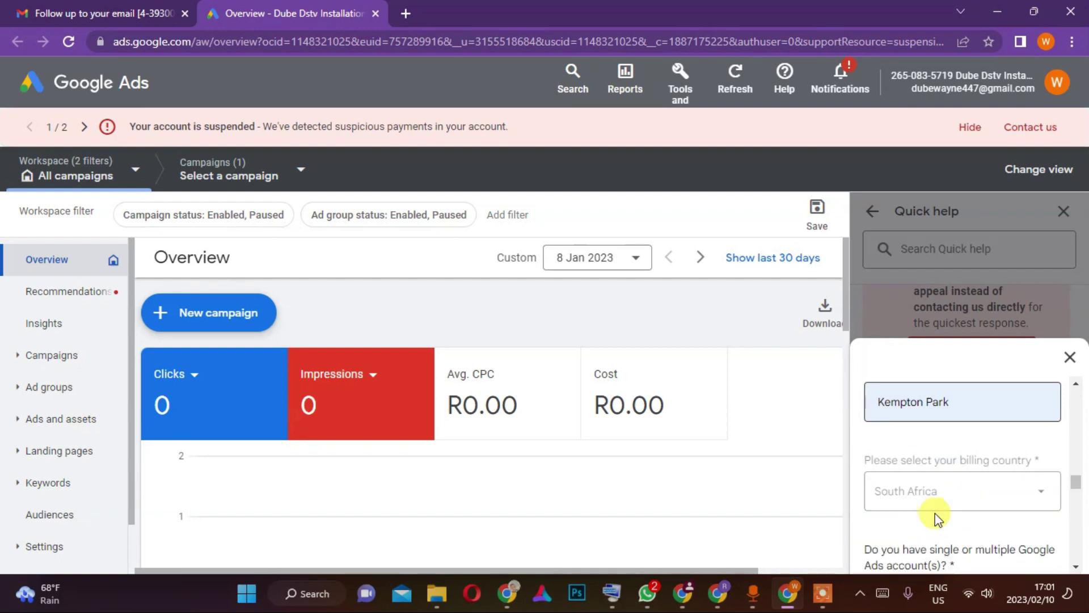
Answer that there is a single Google Ads account and that you are advertising your own business
scroll(946, 502, "down", 3)
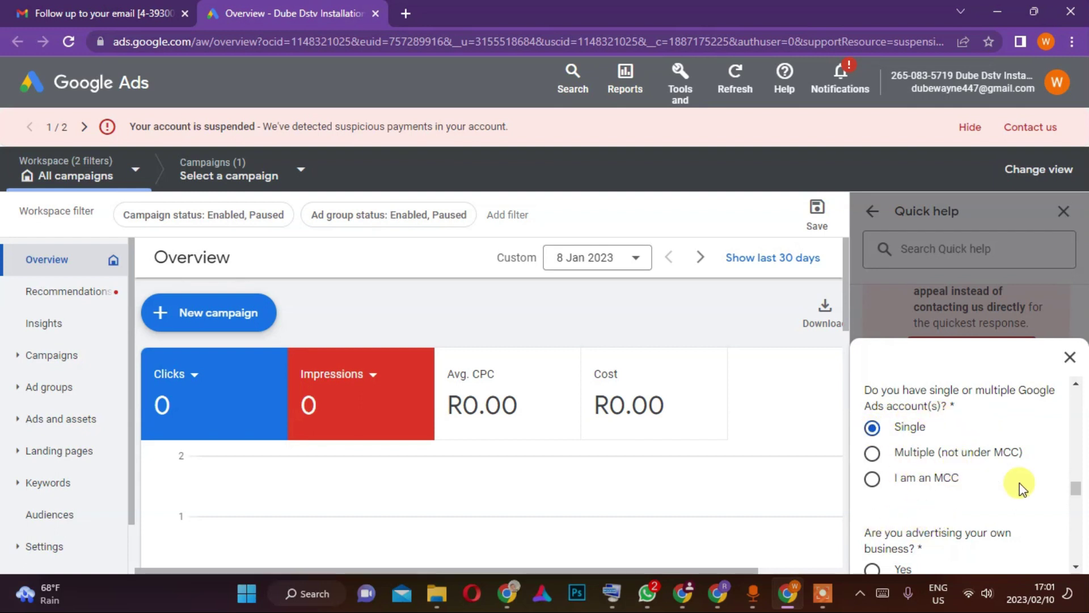
scroll(999, 496, "down", 3)
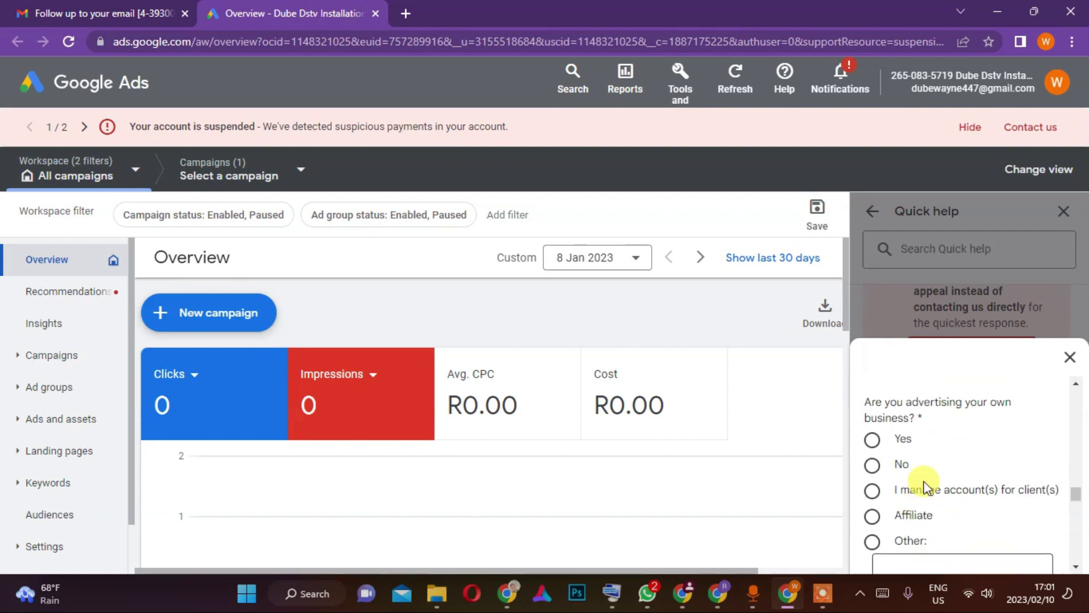
scroll(908, 486, "up", 1)
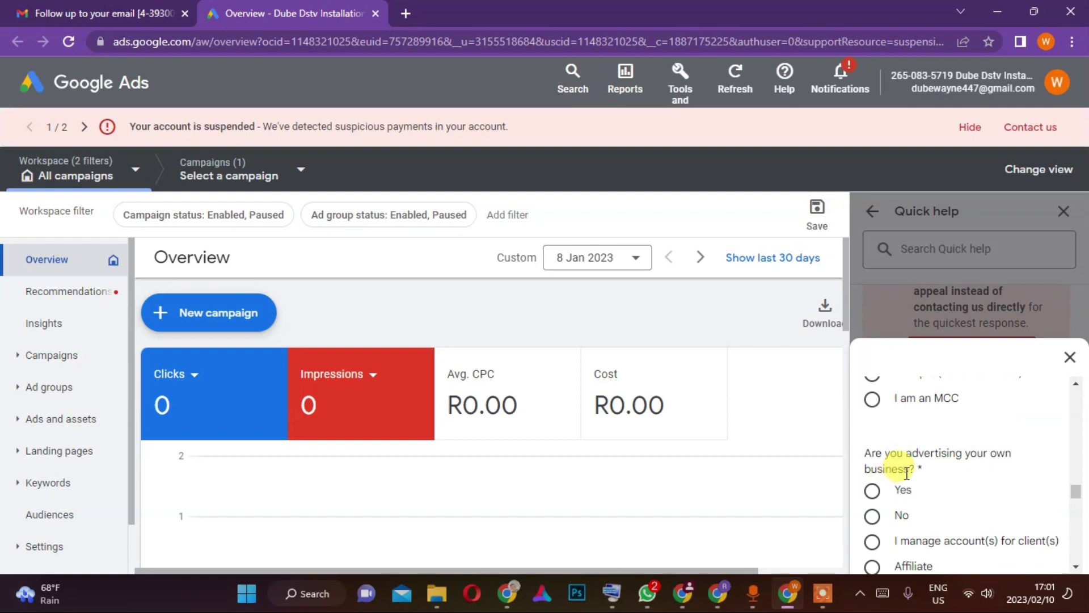
left_click(873, 490)
scroll(930, 511, "down", 2)
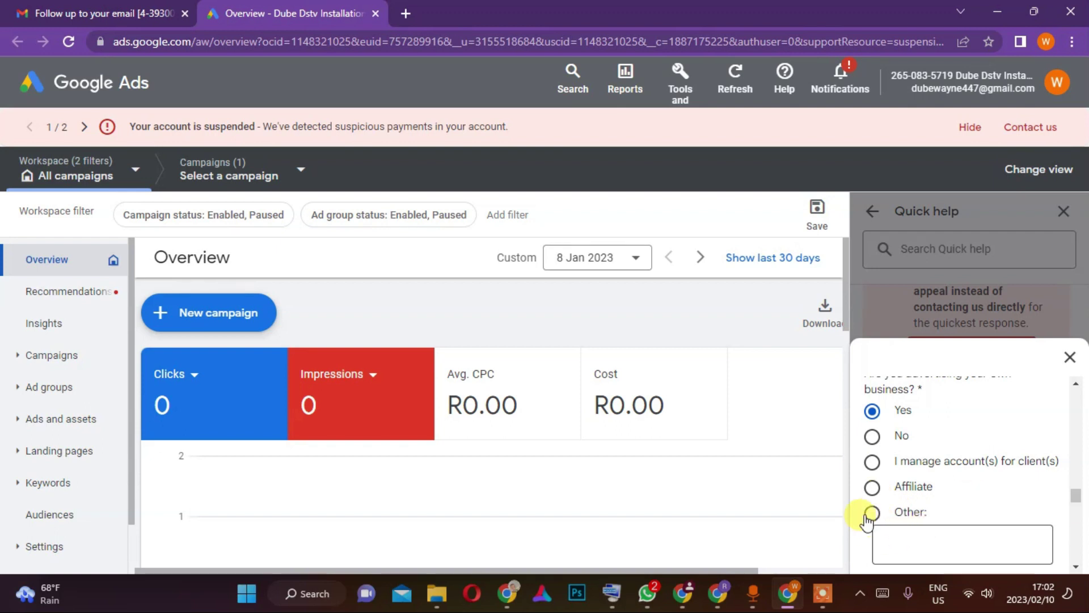
Enter "its me" as the answer to who pays for the Google Ads account
scroll(908, 510, "down", 1)
scroll(924, 465, "down", 2)
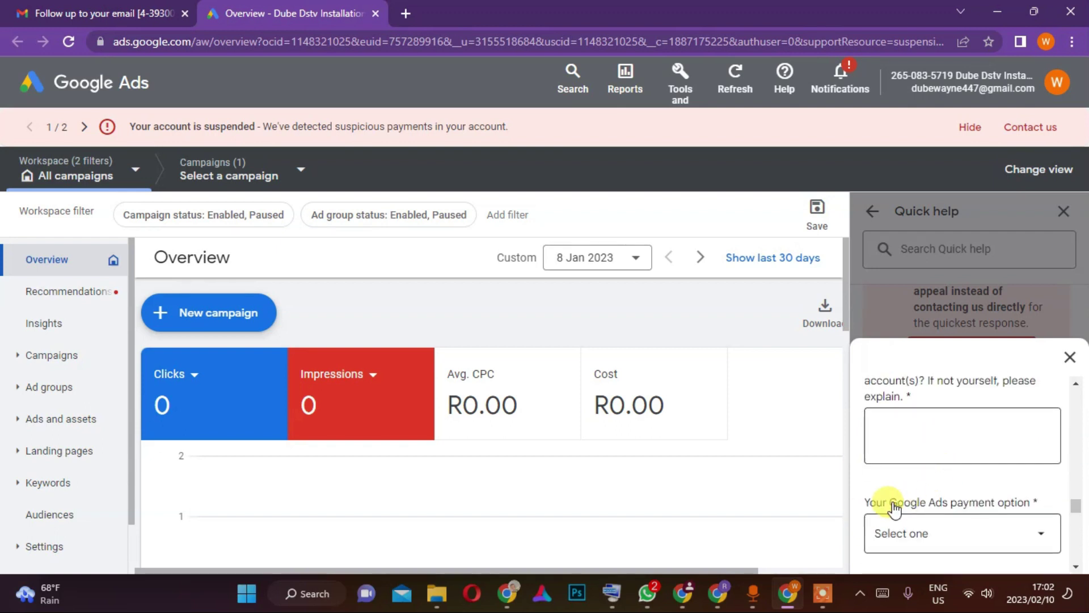
scroll(904, 483, "up", 1)
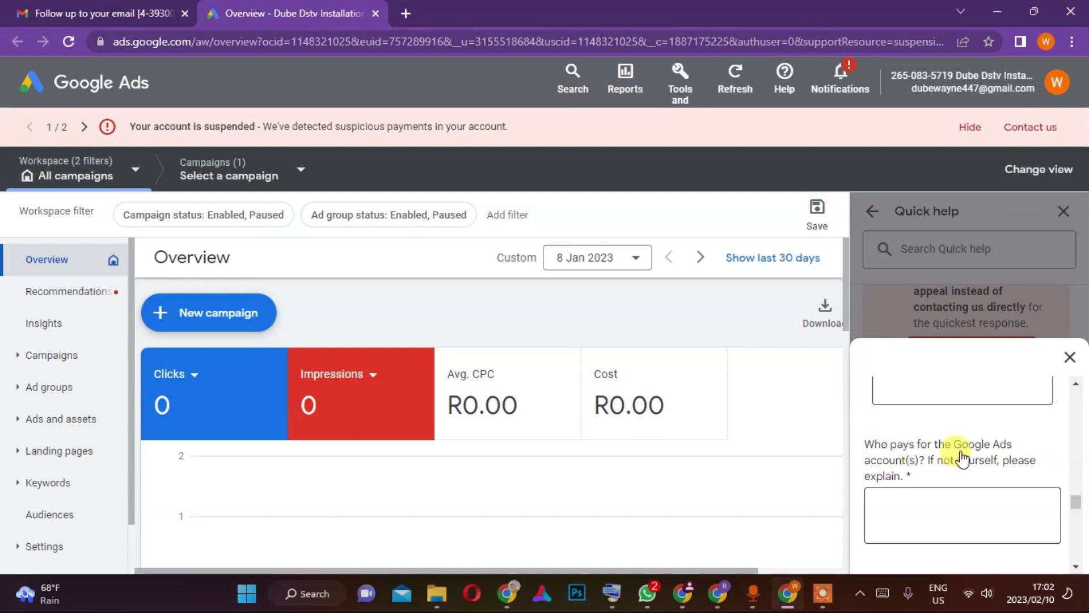
left_click(927, 521)
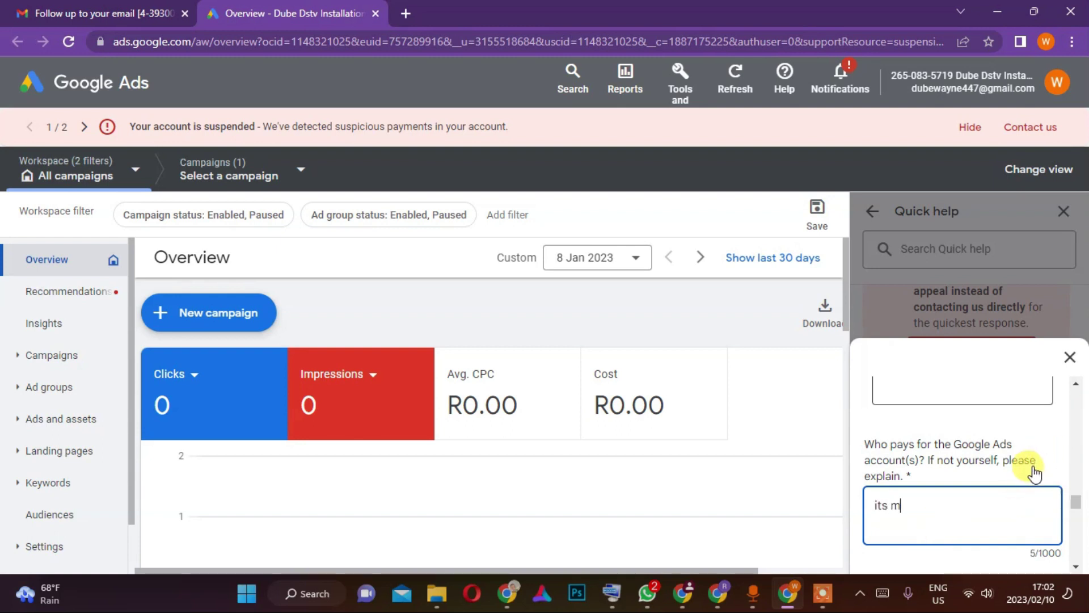
type("its me")
Set the Google Ads payment option to "Credit or debit card" and go to the date of last payment
scroll(976, 499, "down", 3)
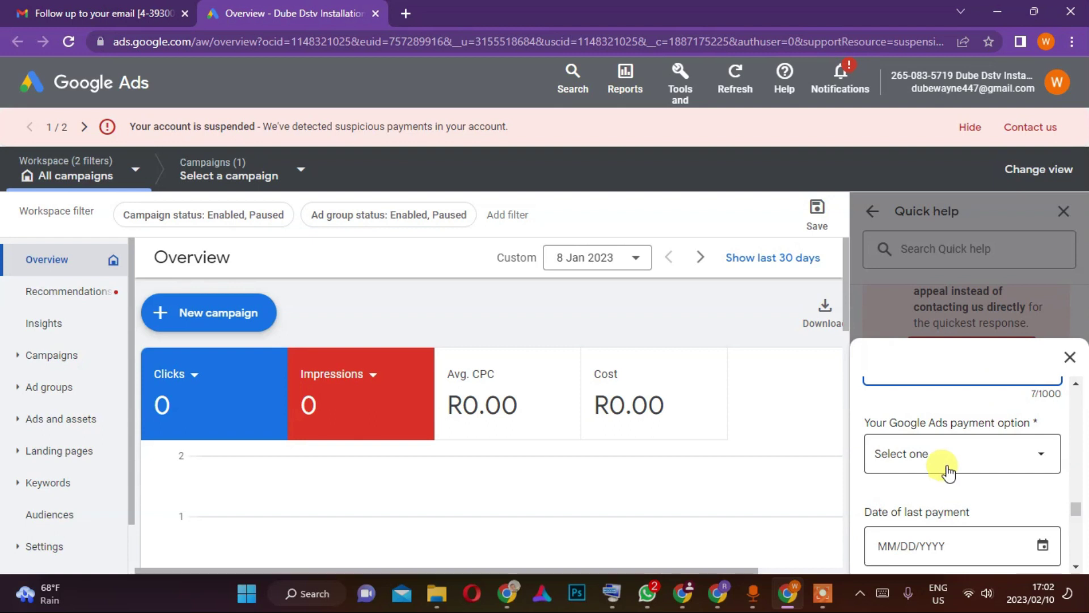
left_click(1008, 456)
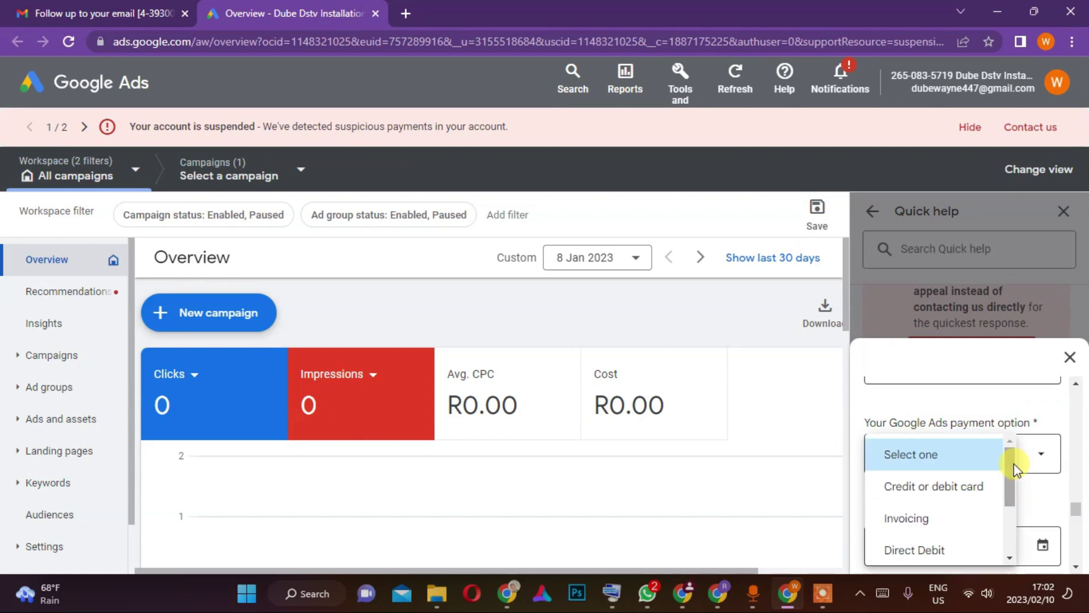
left_click(942, 499)
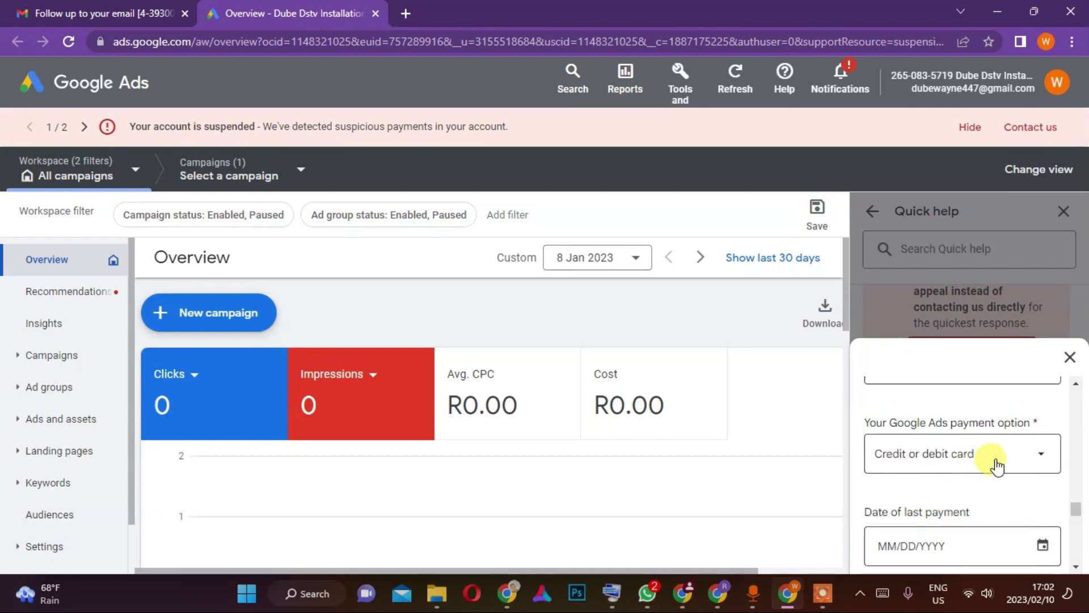
scroll(983, 471, "down", 2)
left_click(967, 465)
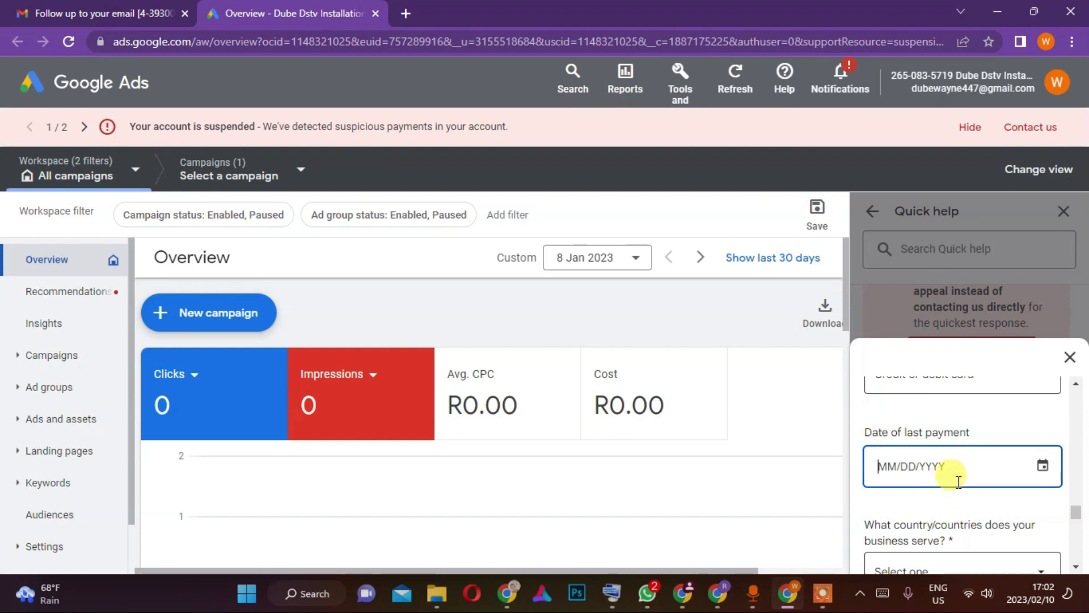
scroll(964, 482, "up", 1)
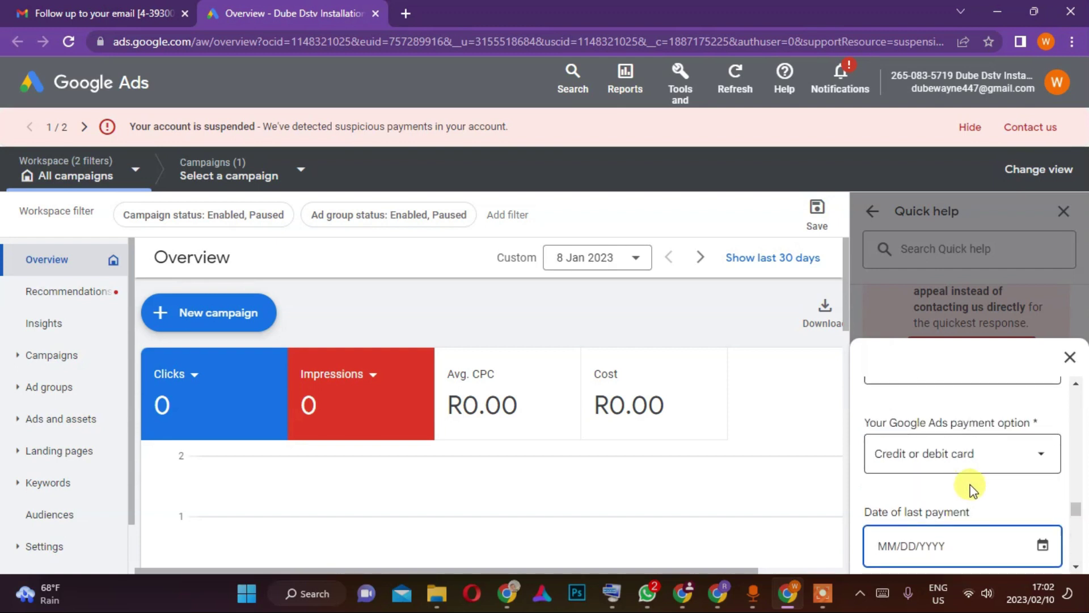
scroll(963, 489, "down", 1)
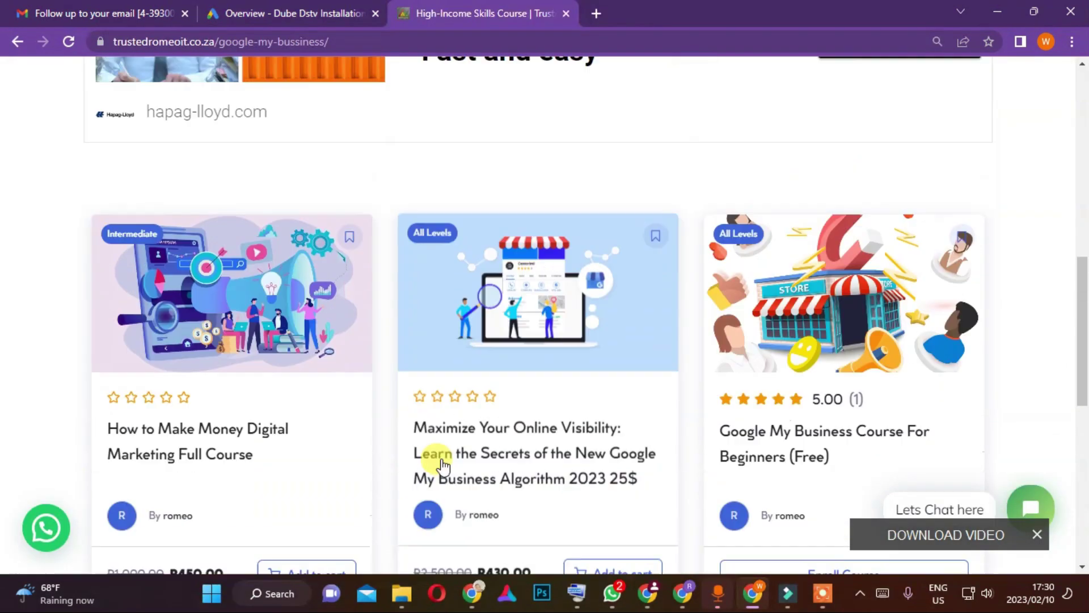
scroll(433, 457, "down", 1)
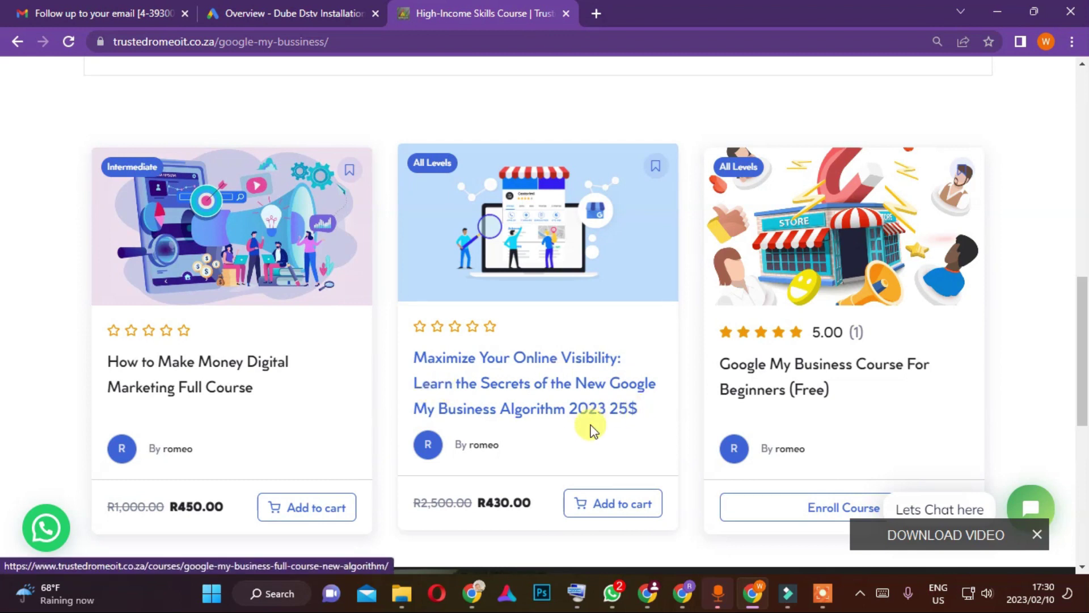
left_click_drag(483, 504, 540, 508)
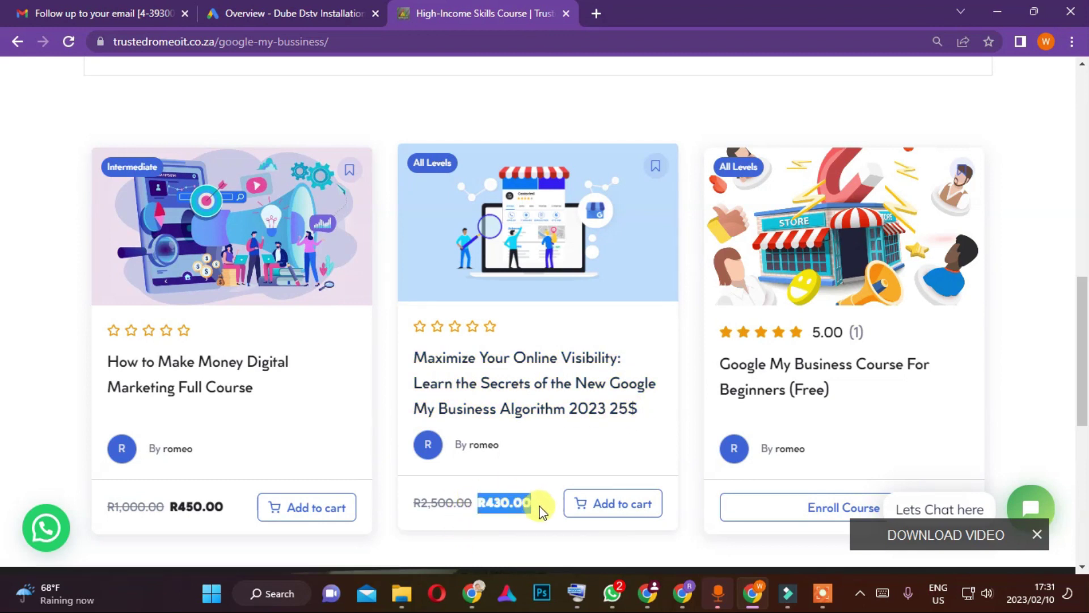
left_click(633, 508)
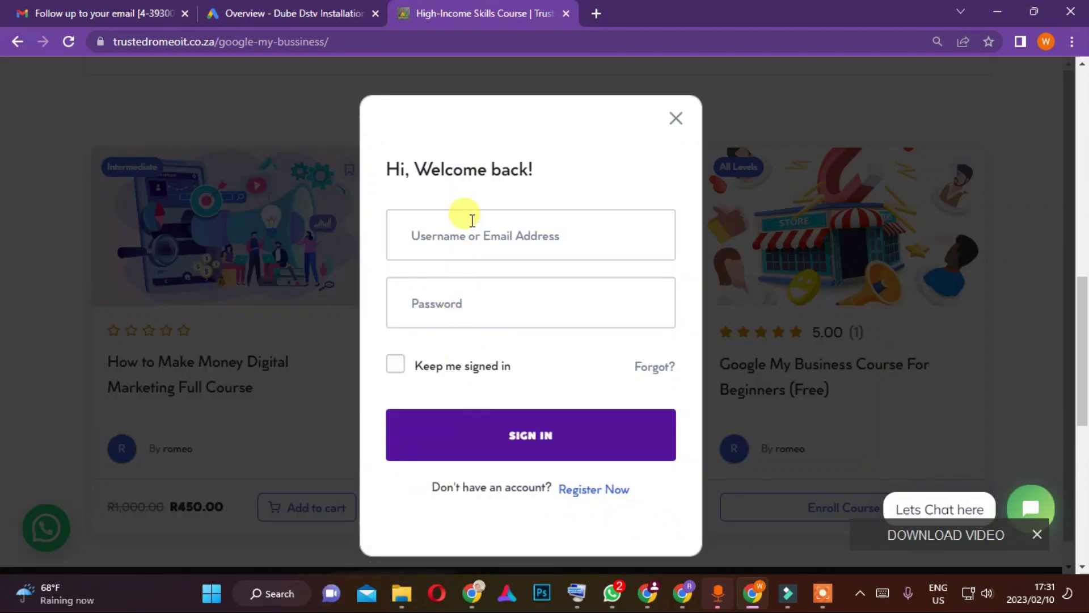
left_click(504, 250)
left_click(484, 292)
left_click(676, 118)
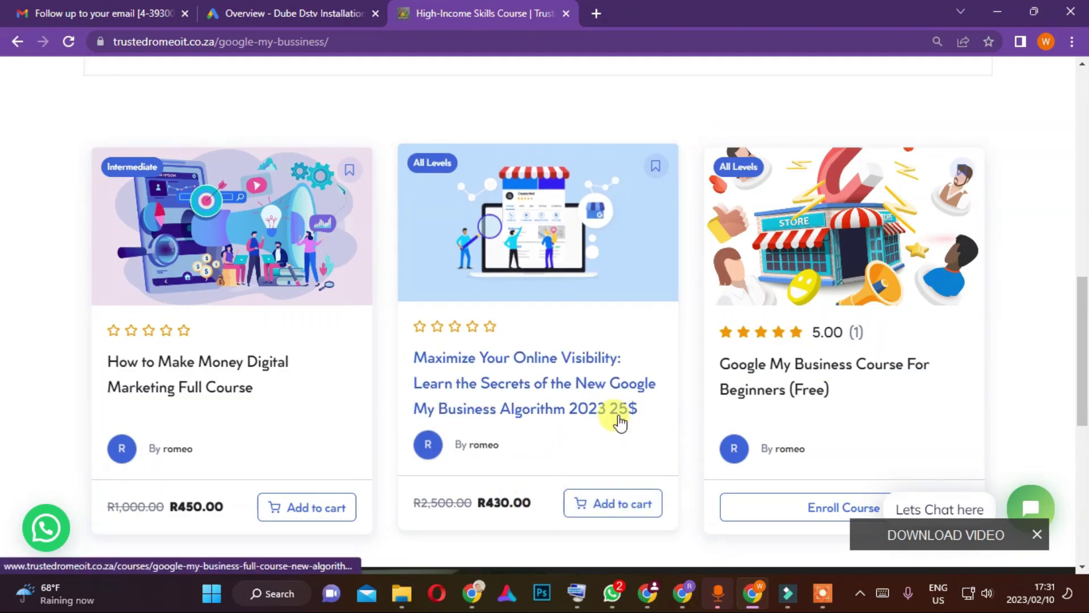
left_click(1037, 538)
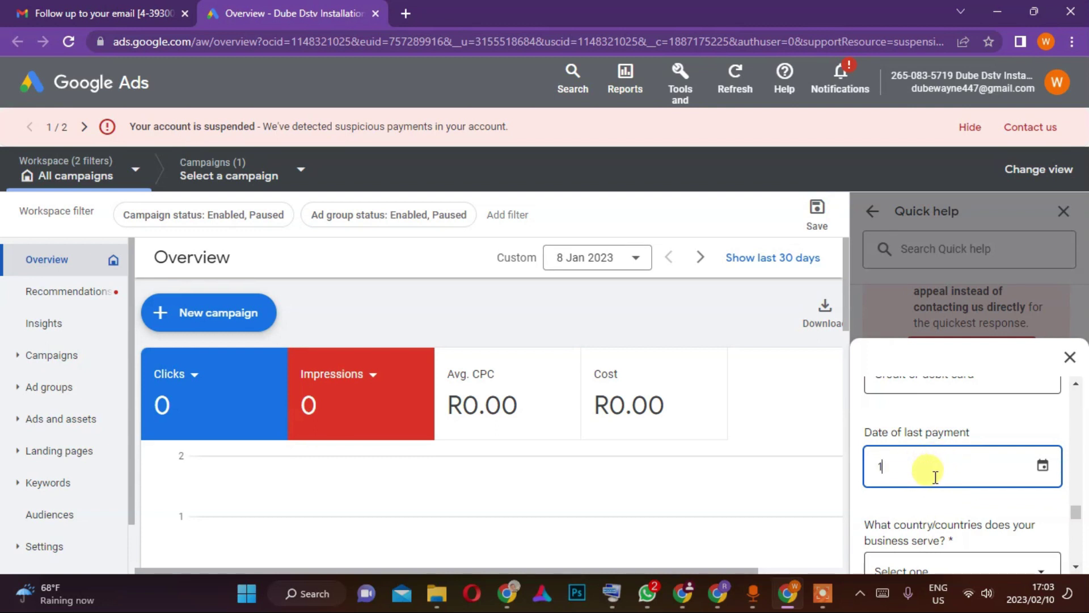
Set the date of last payment to 2/15/2023 using the calendar
left_click(1042, 466)
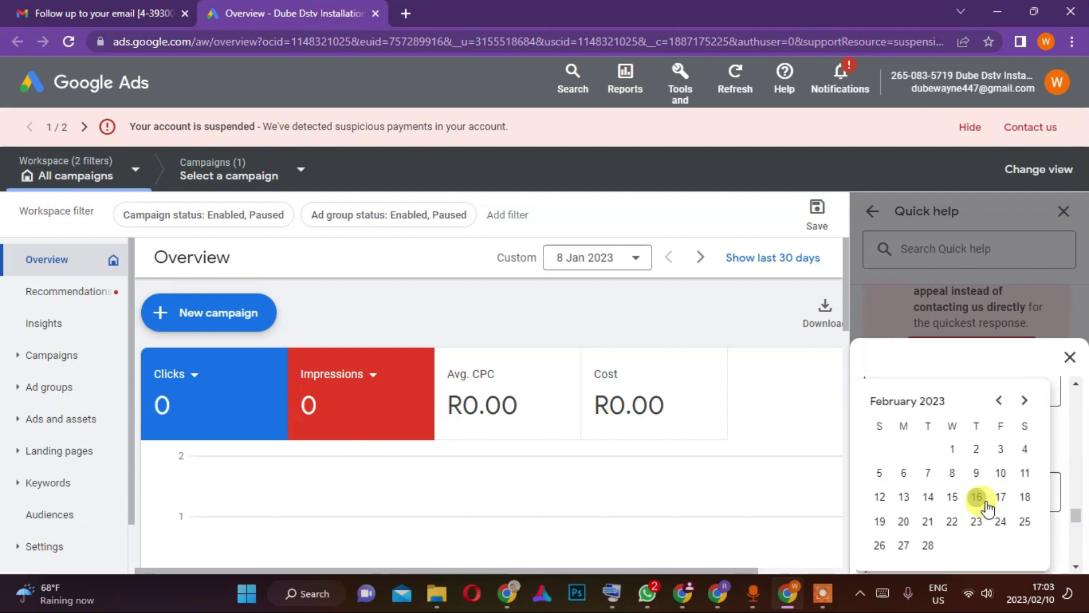
left_click(953, 499)
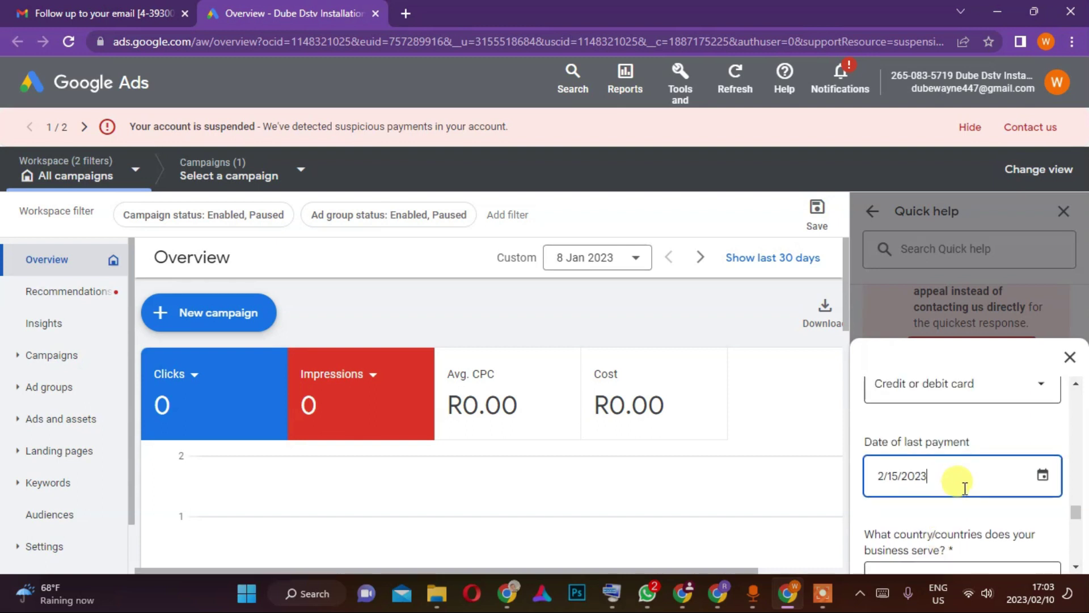
scroll(967, 484, "down", 1)
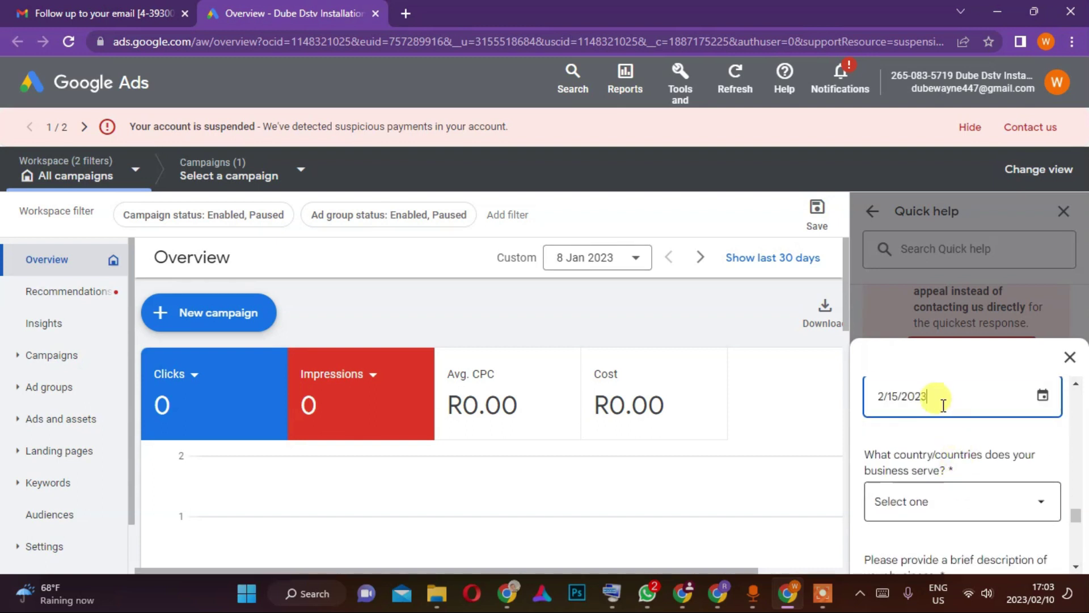
Change the date of last payment to 2/8/2023
scroll(943, 404, "up", 1)
left_click(1026, 476)
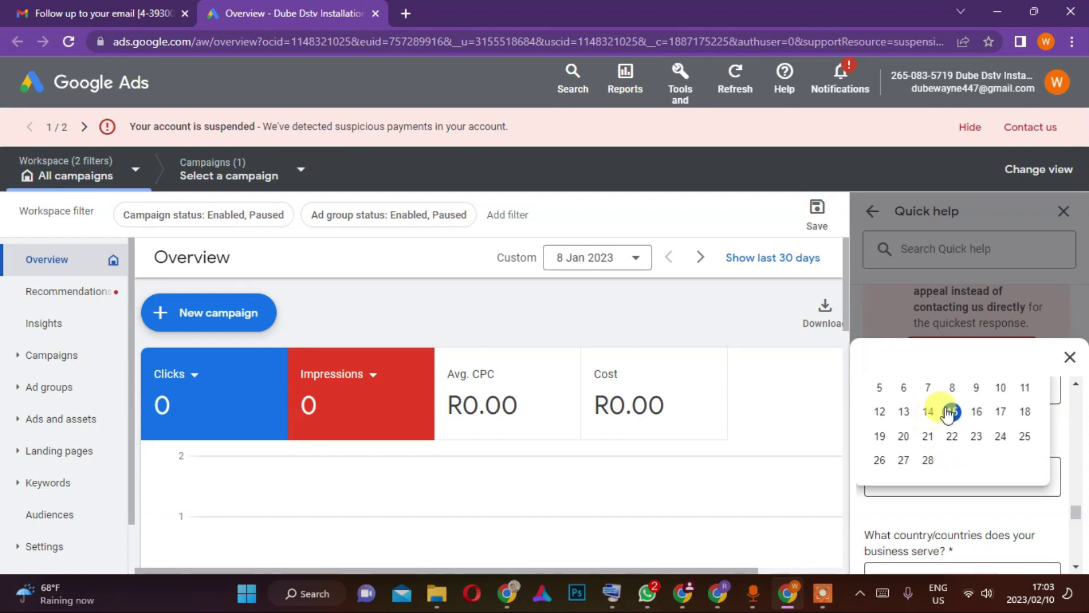
scroll(958, 435, "up", 1)
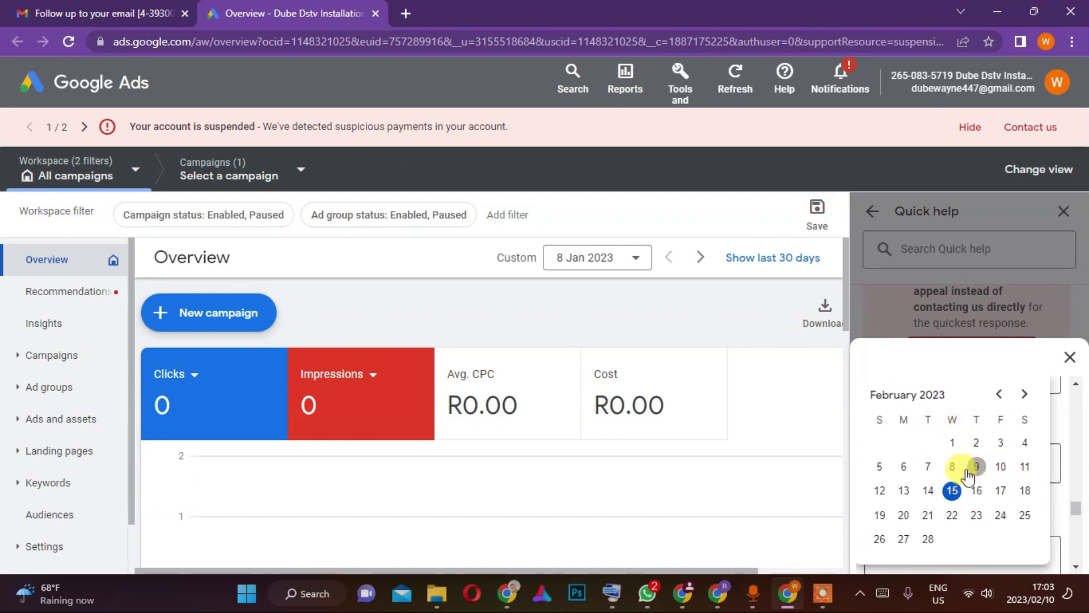
left_click(953, 467)
Open the choices for the country the business serves and look through them for the right country
scroll(955, 479, "down", 4)
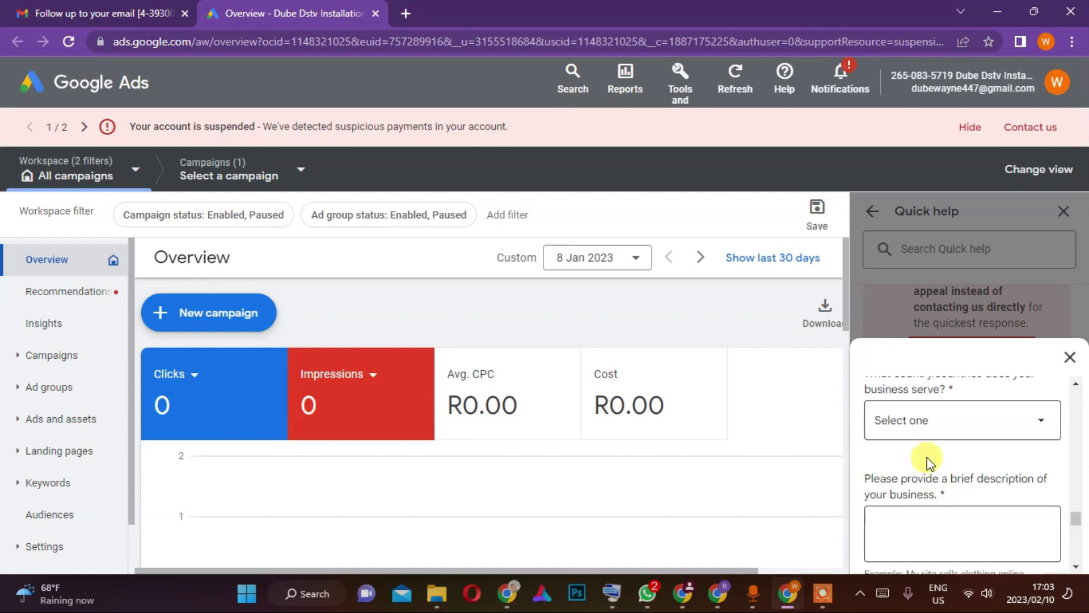
left_click(949, 427)
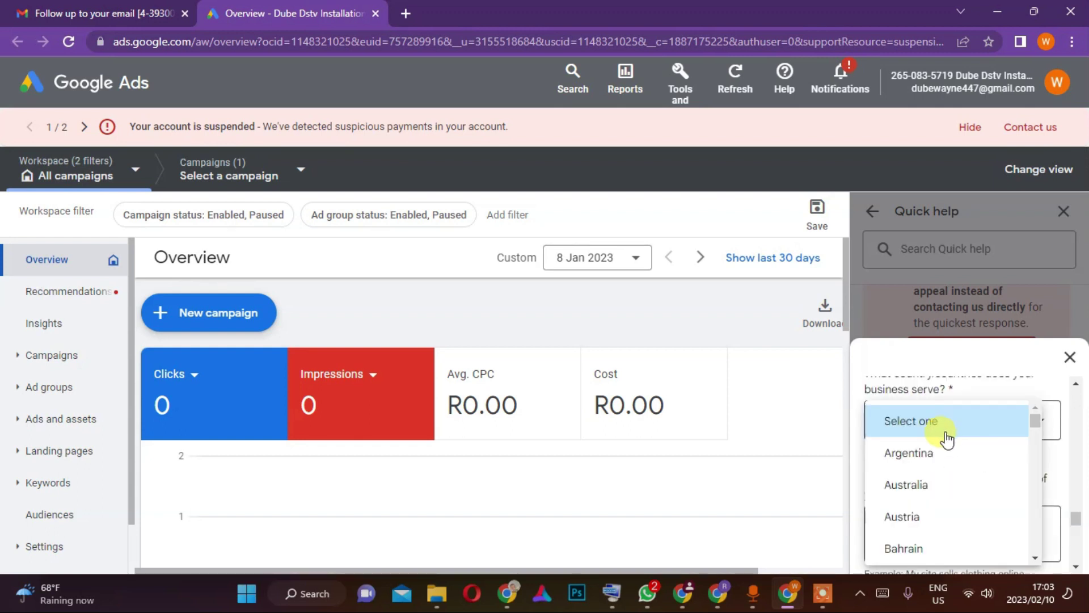
left_click(876, 418)
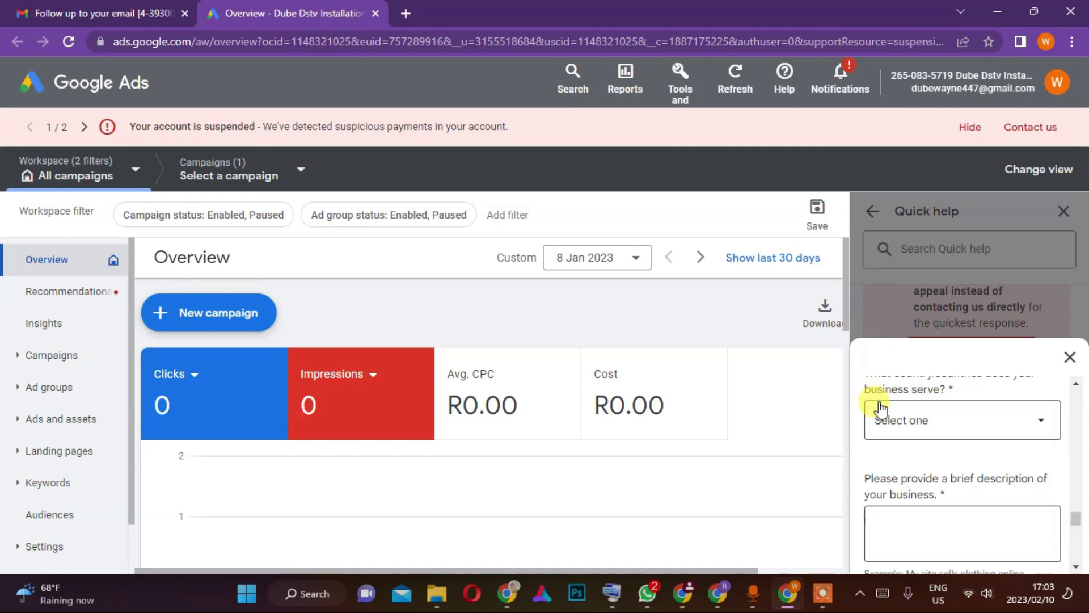
scroll(878, 404, "up", 1)
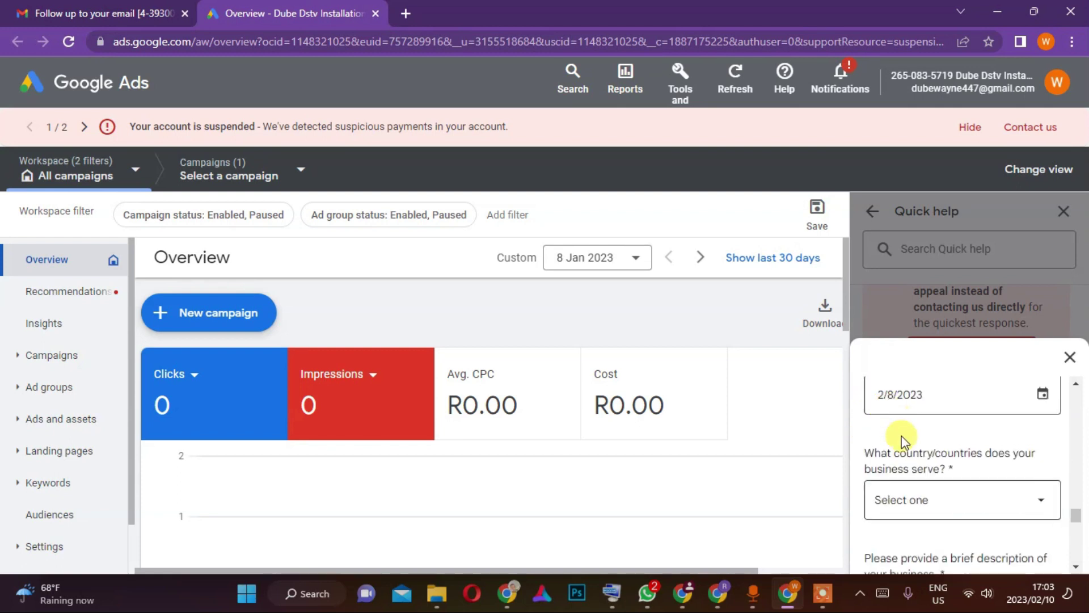
left_click(952, 503)
scroll(951, 513, "down", 10)
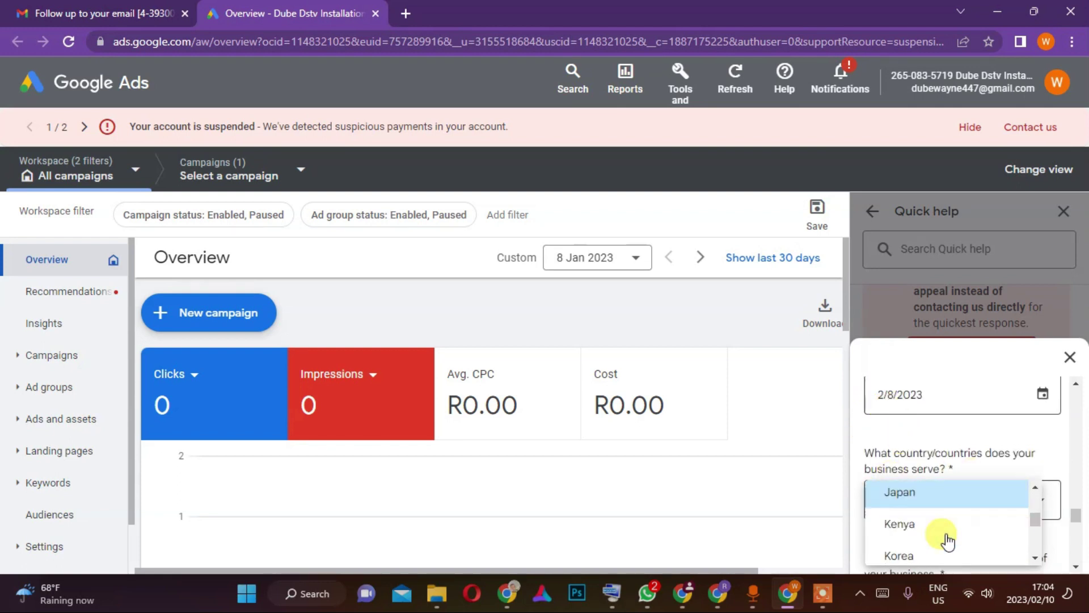
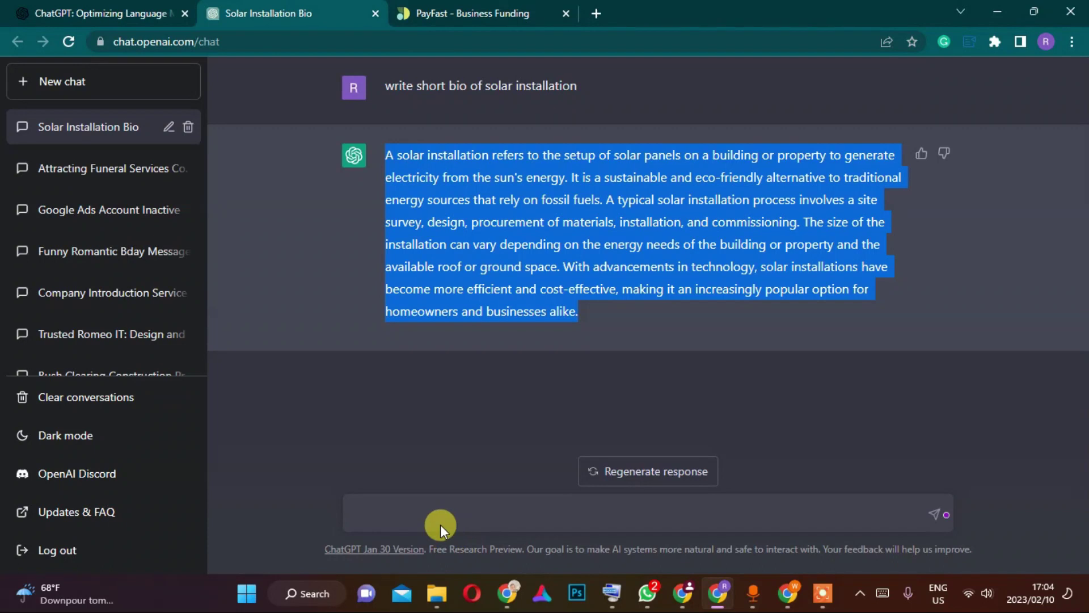
Switch to ChatGPT, ask for a "description of dstv installation" and stop the response partway through the second paragraph
left_click(463, 507)
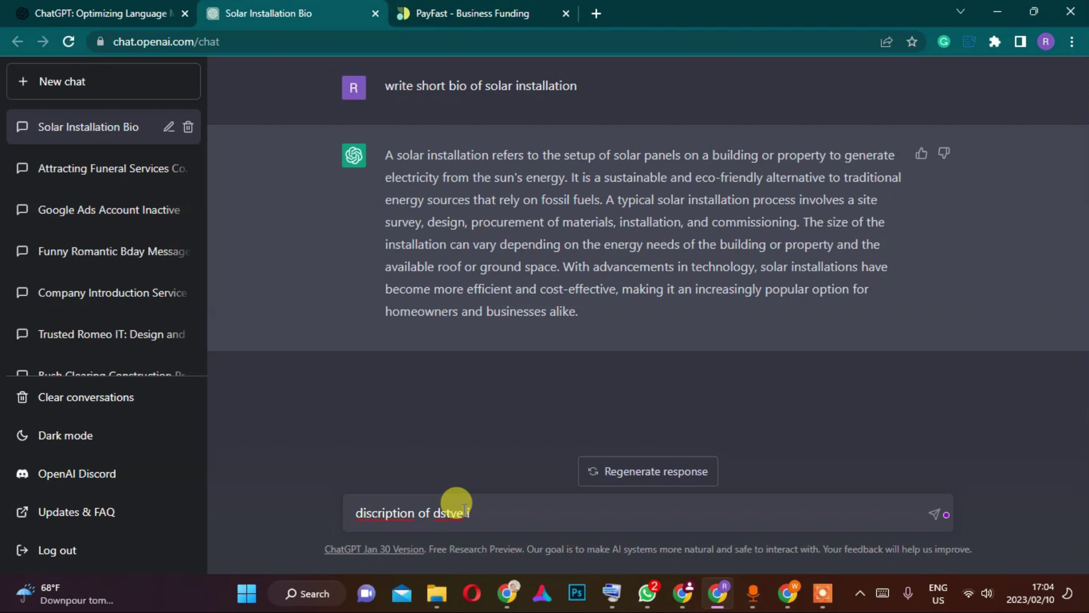
key("ctrl+shift+i")
key("ctrl+shift+i")
right_click(363, 512)
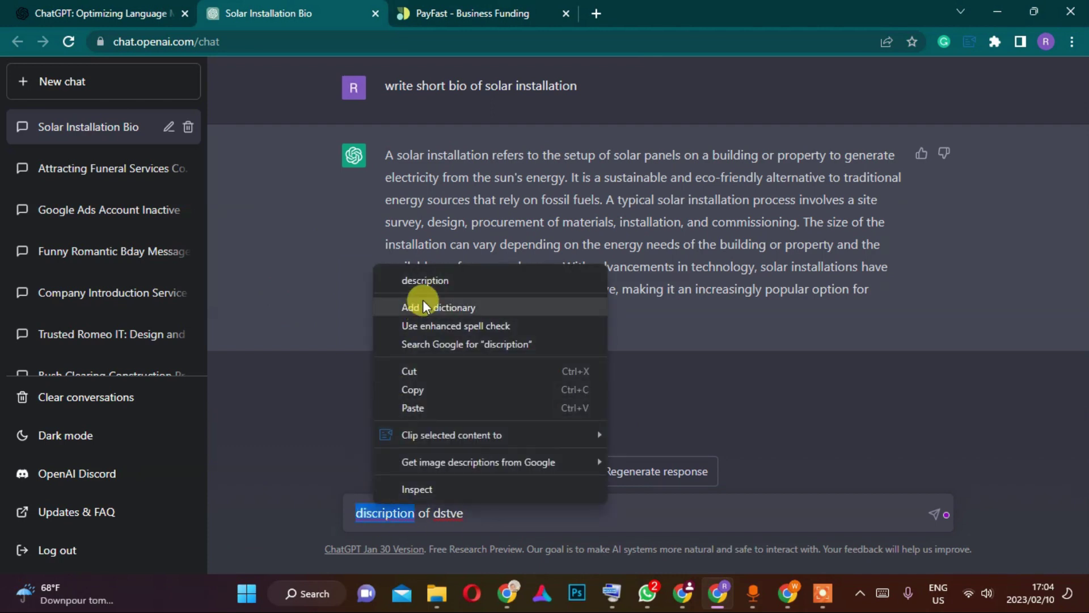
left_click(392, 278)
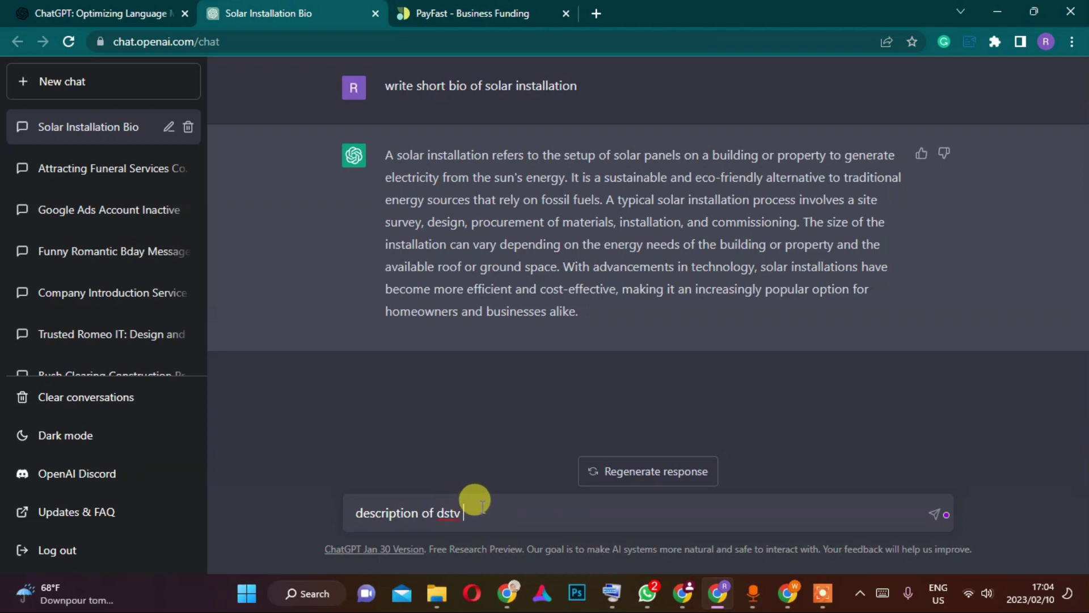
type("stallation")
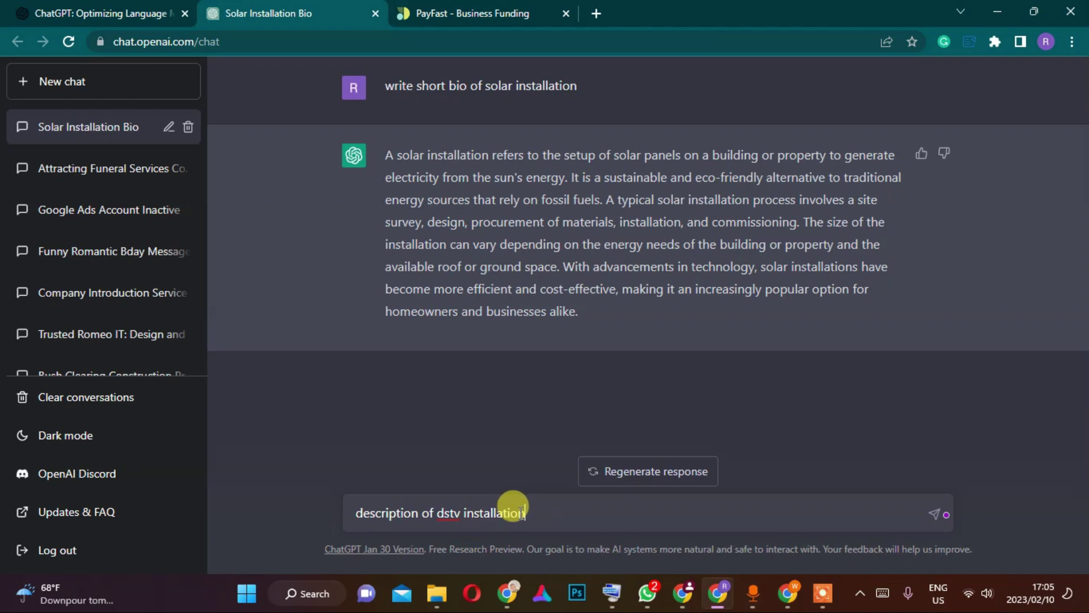
key("Return")
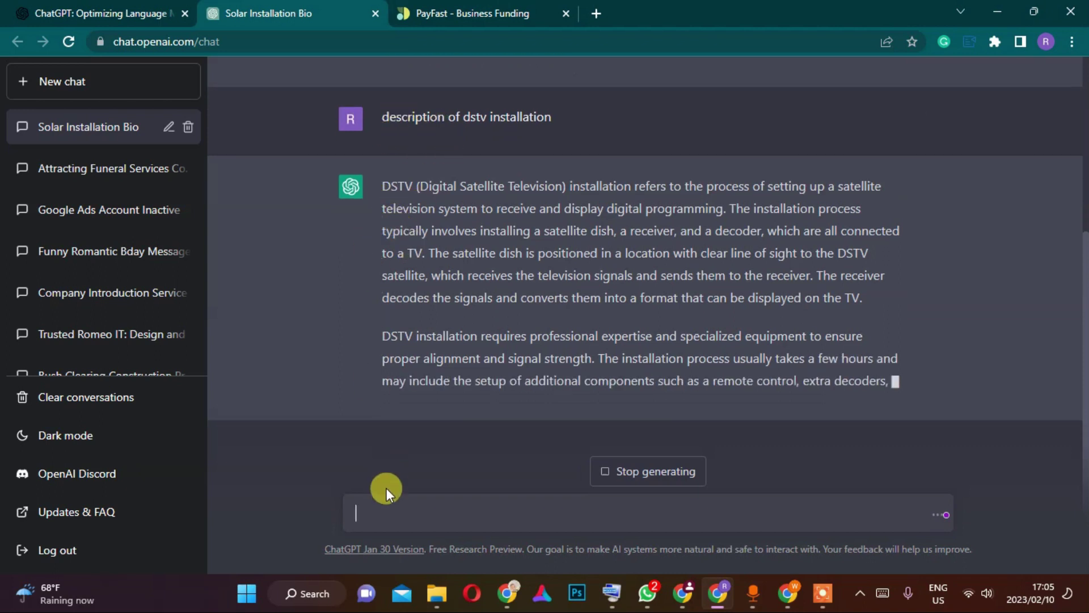
left_click(616, 471)
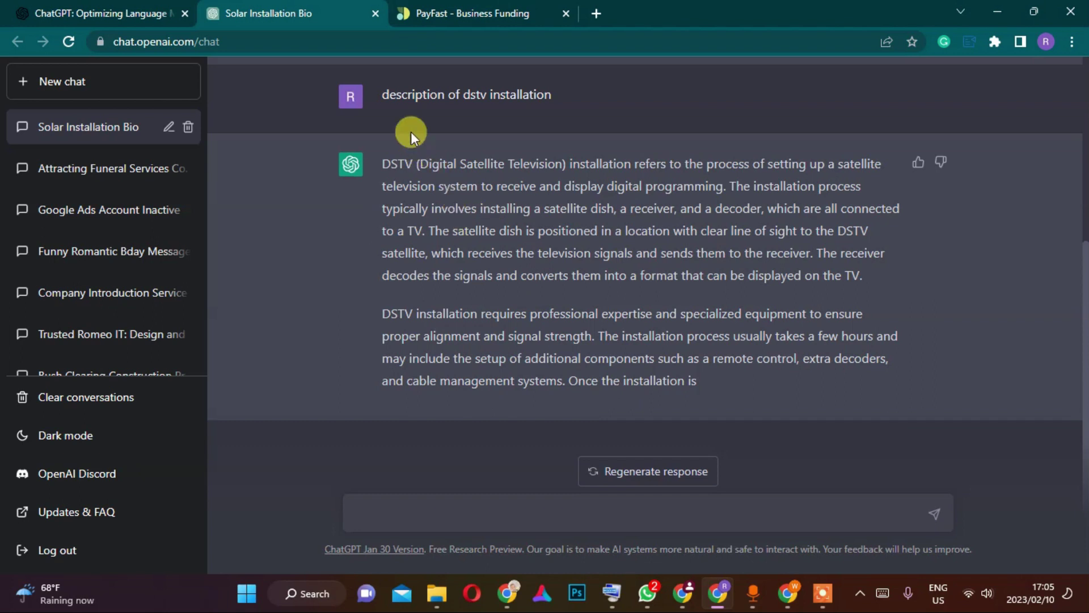
Reuse the earlier prompt's text to ask ChatGPT "write description of dstv installation my company does that"
left_click_drag(379, 91, 720, 102)
right_click(542, 95)
left_click(608, 114)
left_click(414, 513)
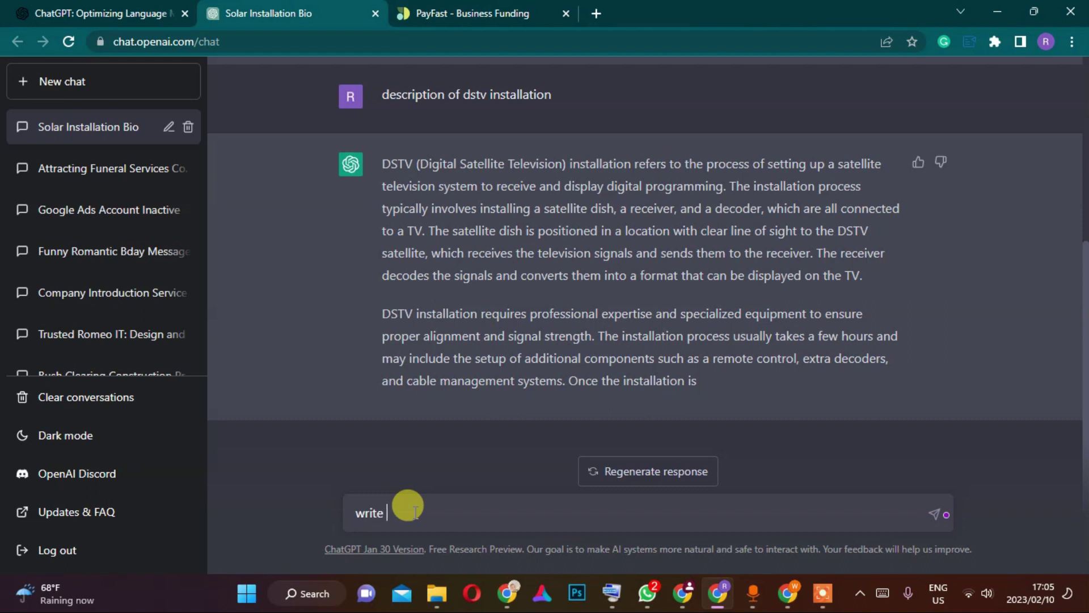
type("write")
key("ctrl+v")
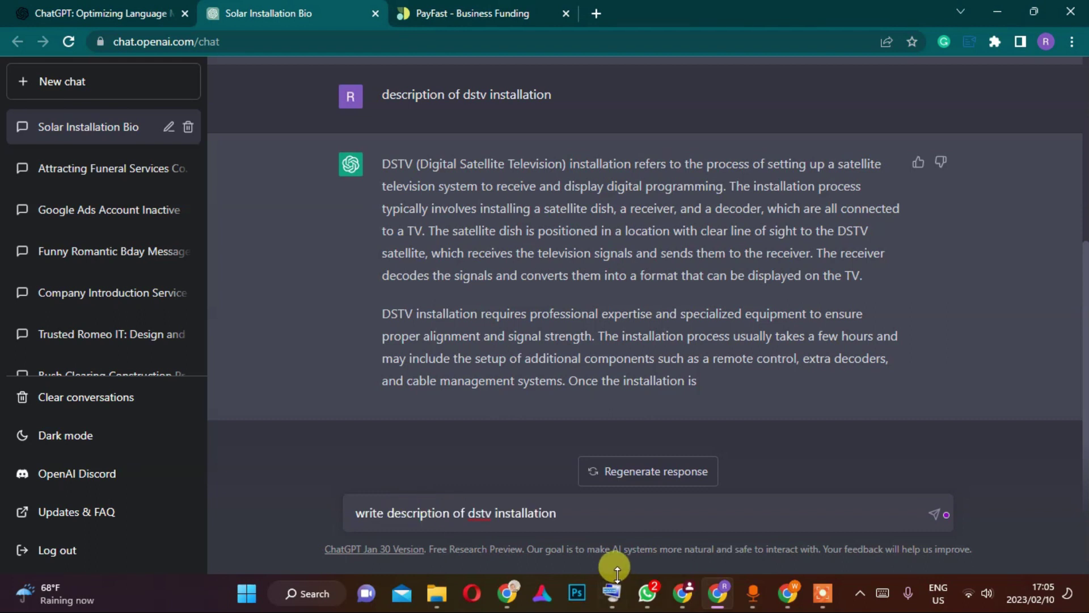
right_click(480, 513)
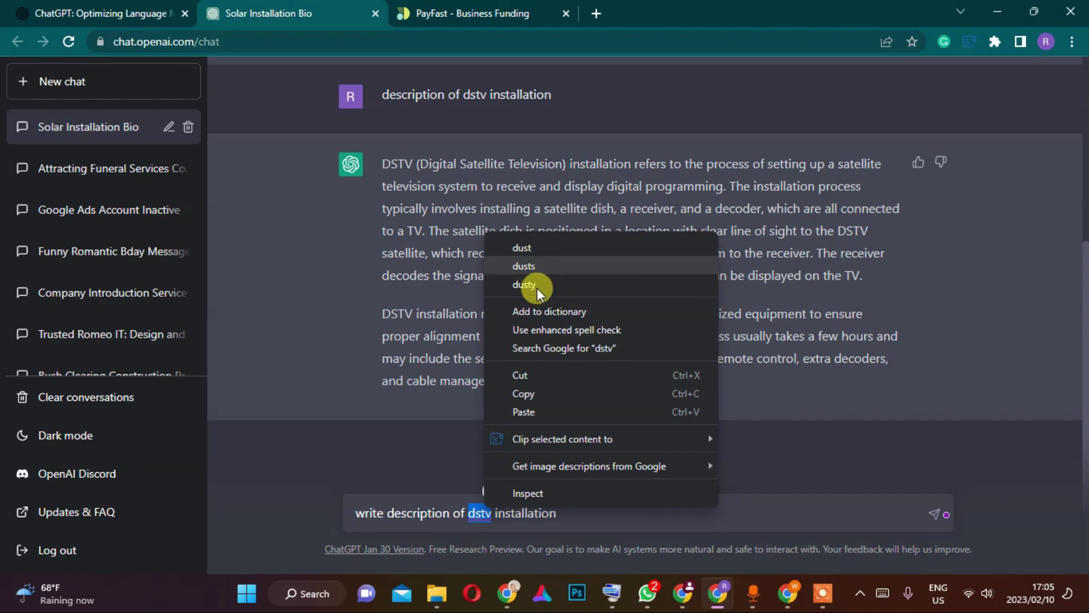
left_click(573, 512)
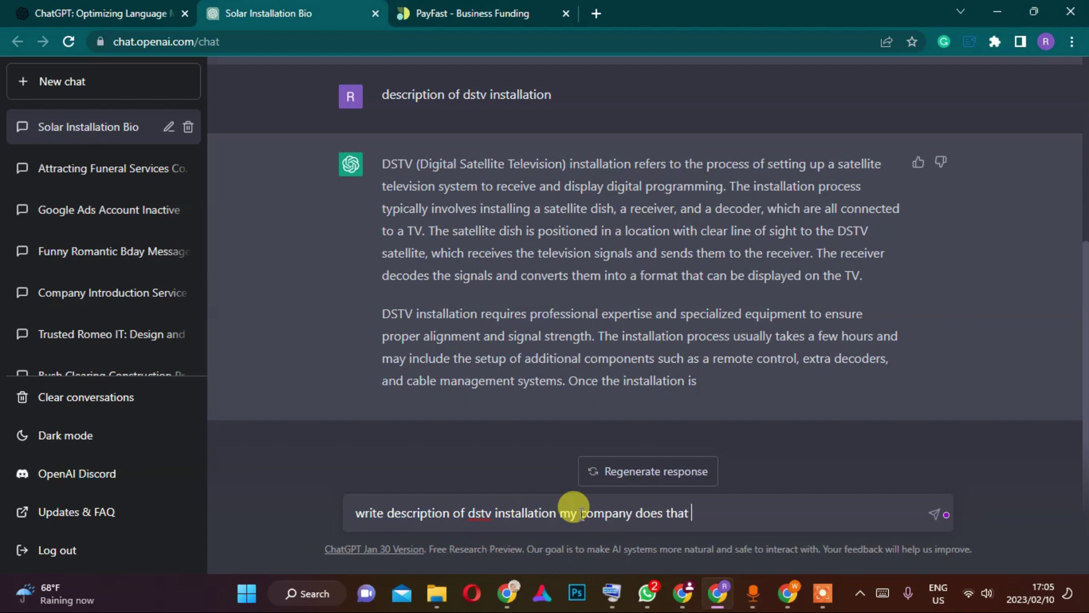
key("Return")
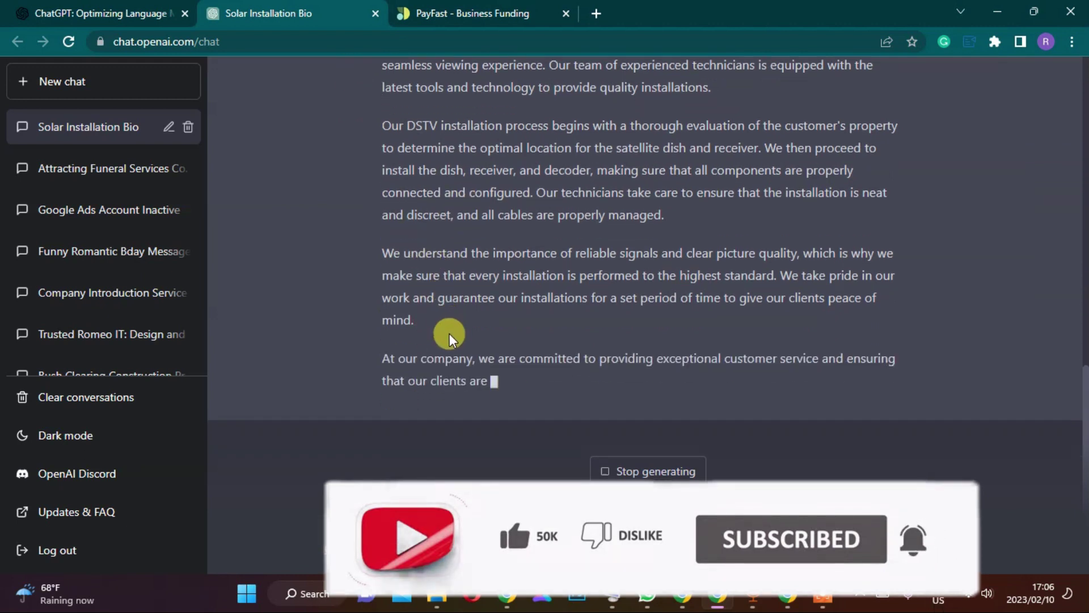
Copy the first three paragraphs of the new company description of DSTV installation from the response
scroll(510, 278, "up", 3)
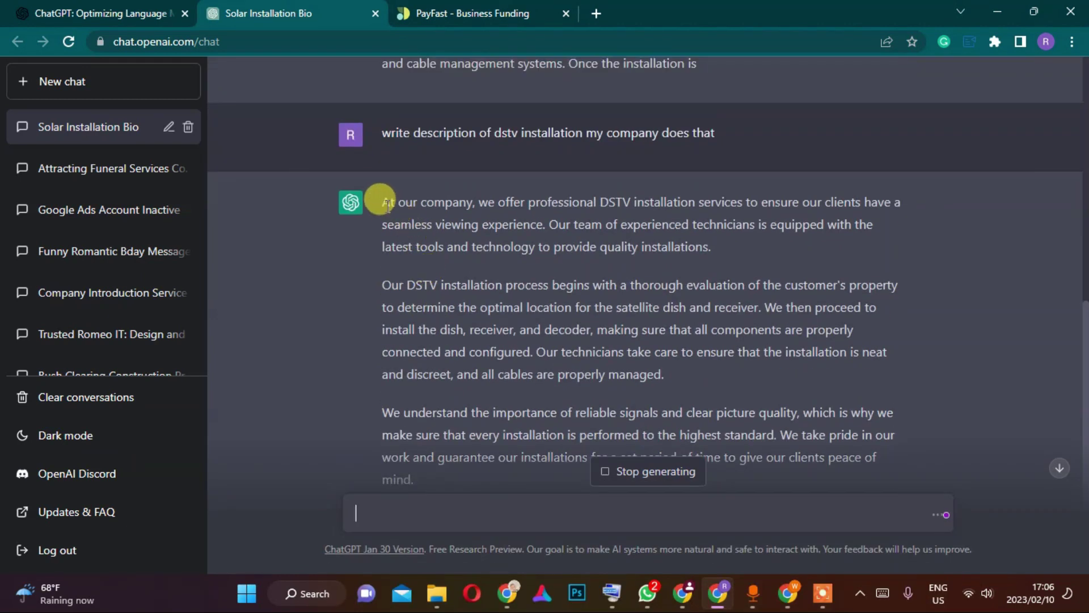
scroll(412, 215, "down", 1)
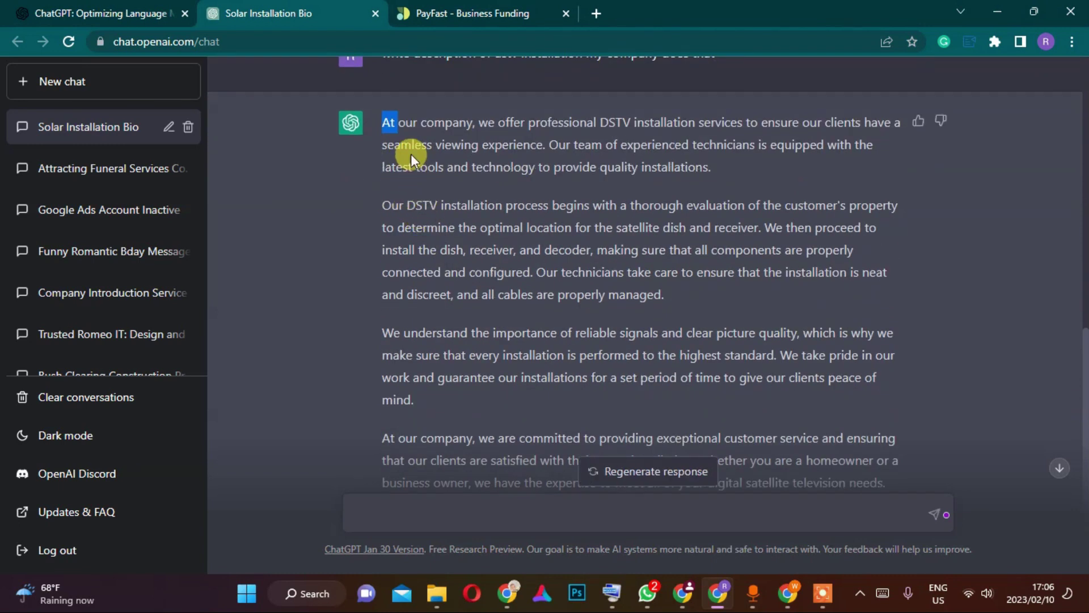
left_click(390, 124)
left_click_drag(391, 124, 454, 405)
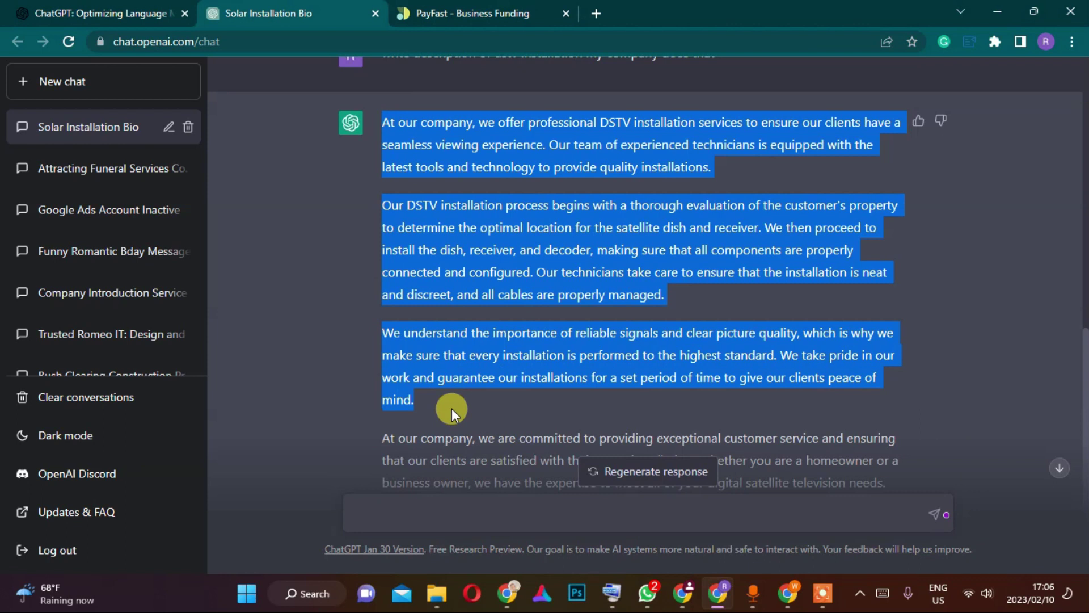
right_click(431, 368)
left_click(470, 379)
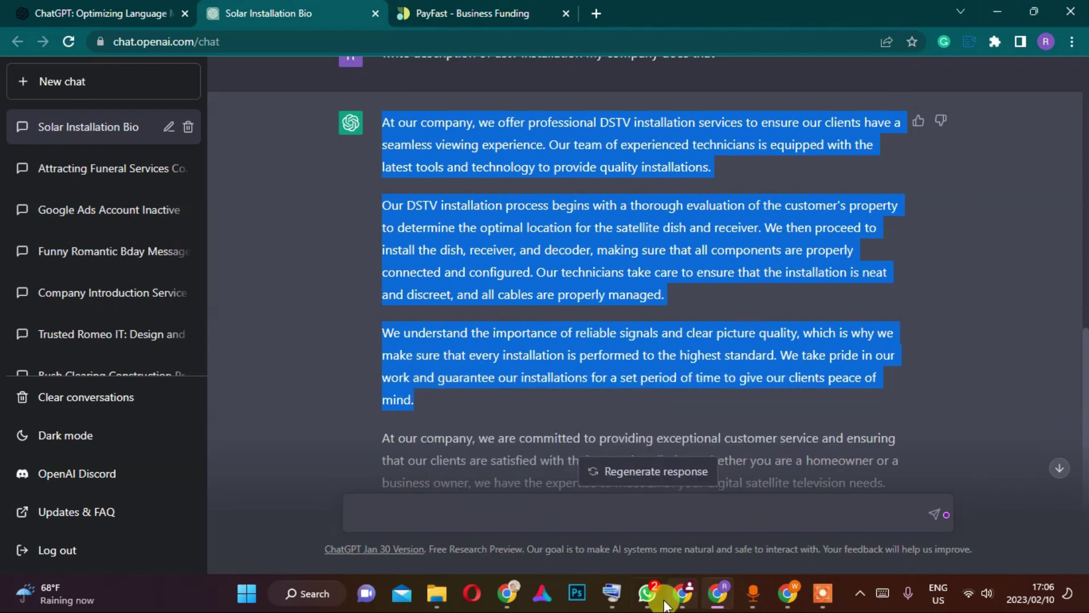
Switch to the Google Ads appeal form and paste the copied paragraphs as the brief description of the business
left_click(797, 600)
left_click(919, 445)
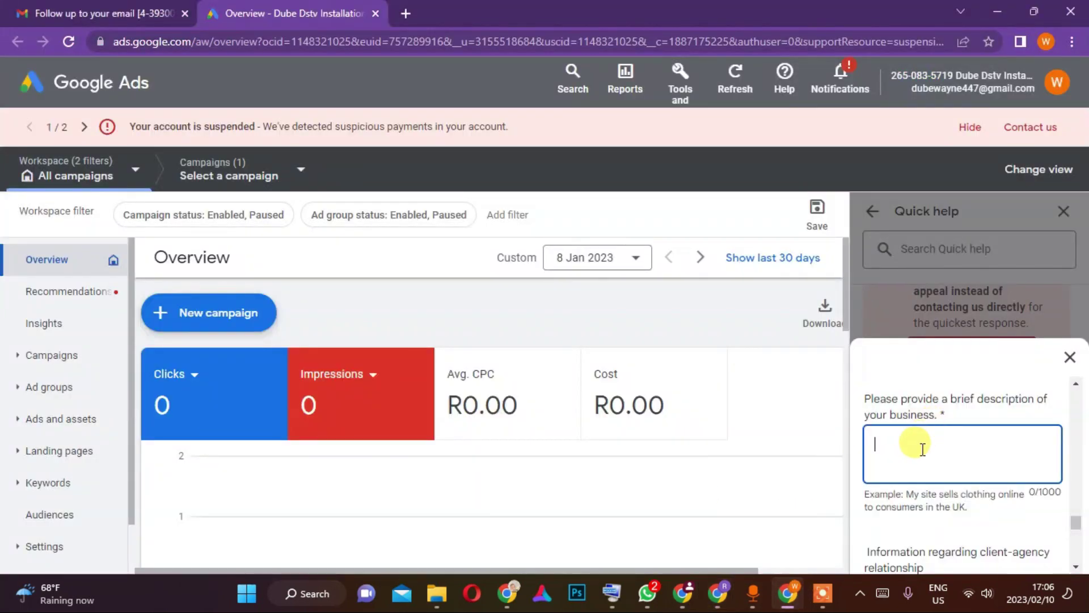
right_click(916, 457)
left_click(758, 306)
scroll(936, 449, "up", 10)
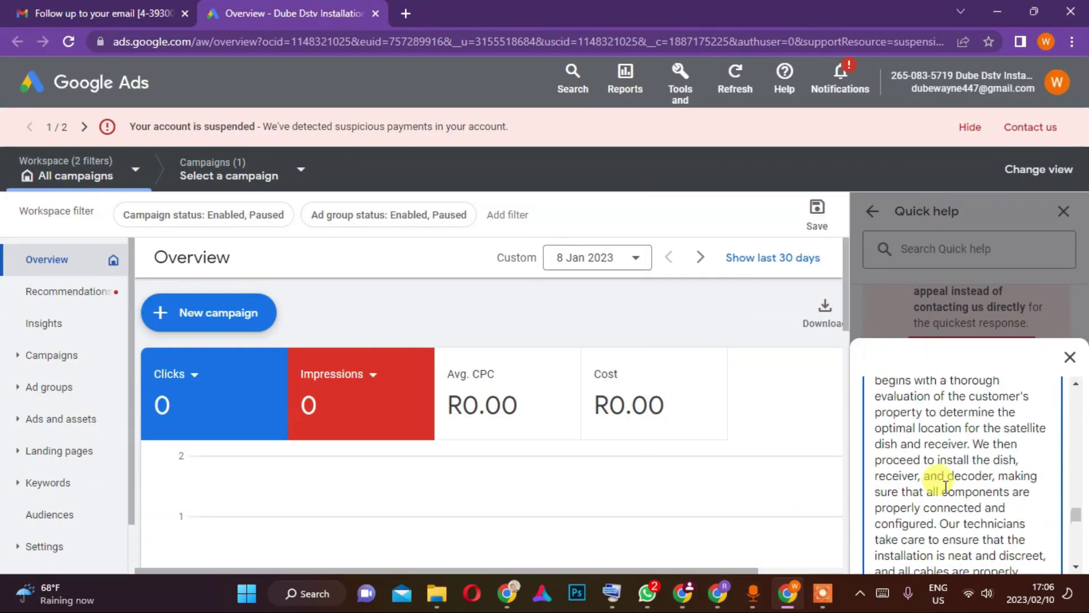
scroll(942, 476, "down", 3)
scroll(966, 476, "down", 10)
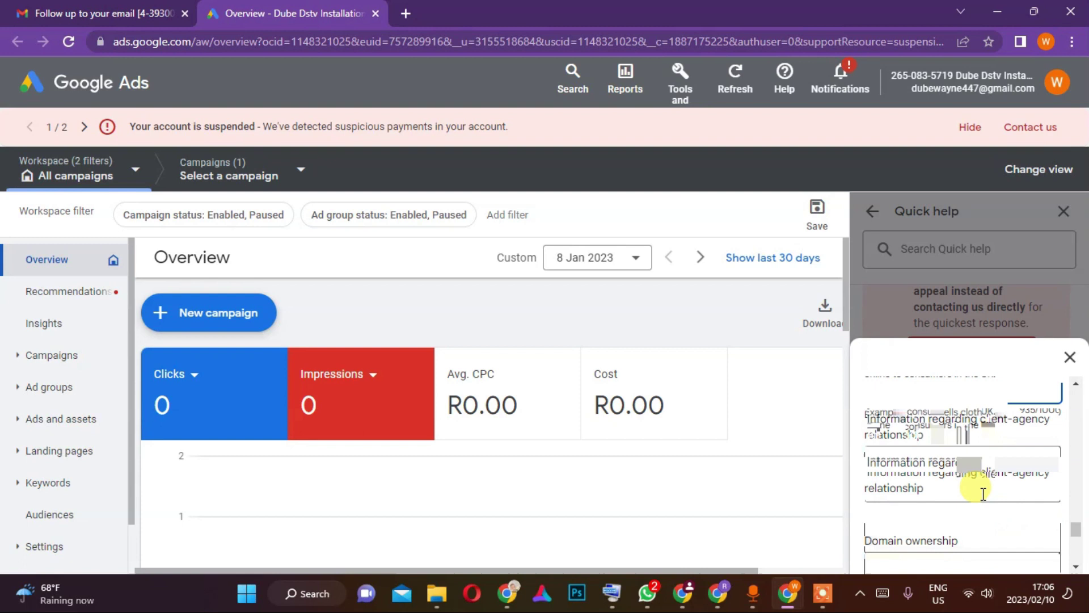
Copy the "Information regarding client-agency relationship" label from the appeal form
left_click(917, 462)
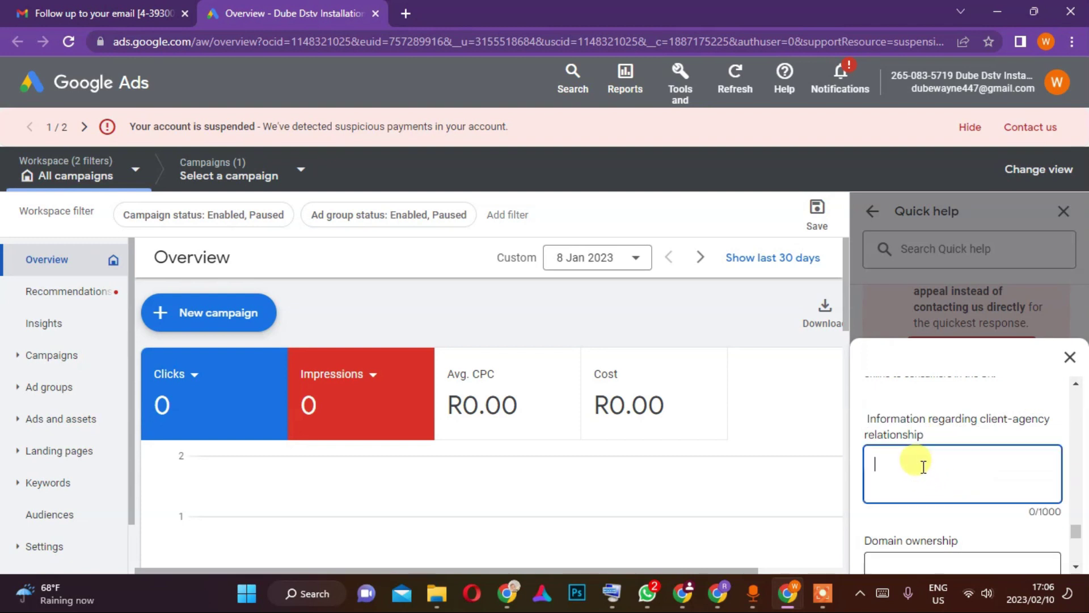
triple_click(872, 430)
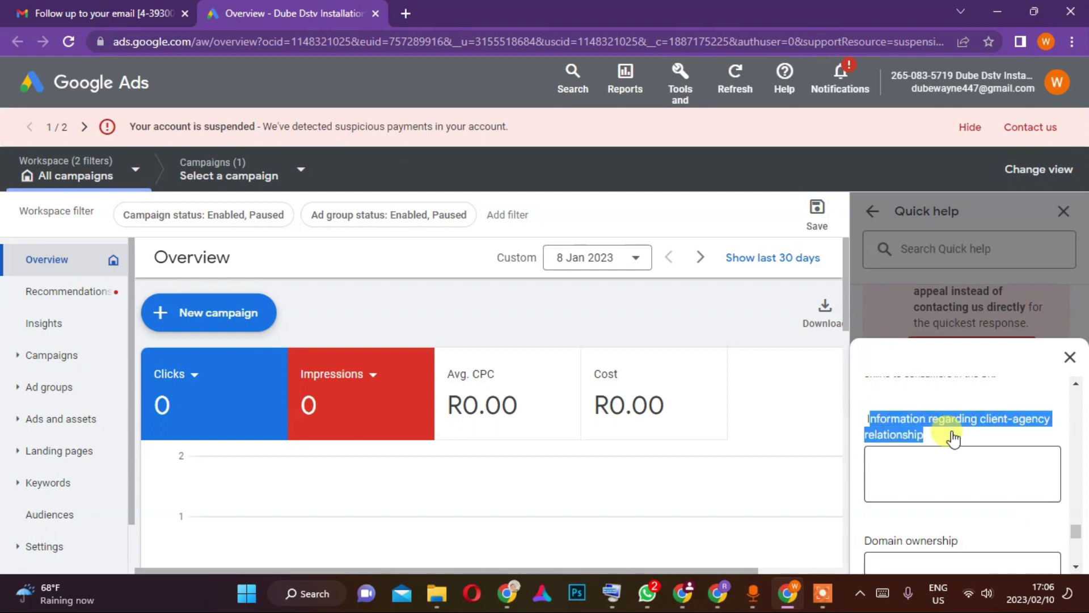
left_click_drag(868, 414, 920, 442)
right_click(920, 442)
left_click(579, 305)
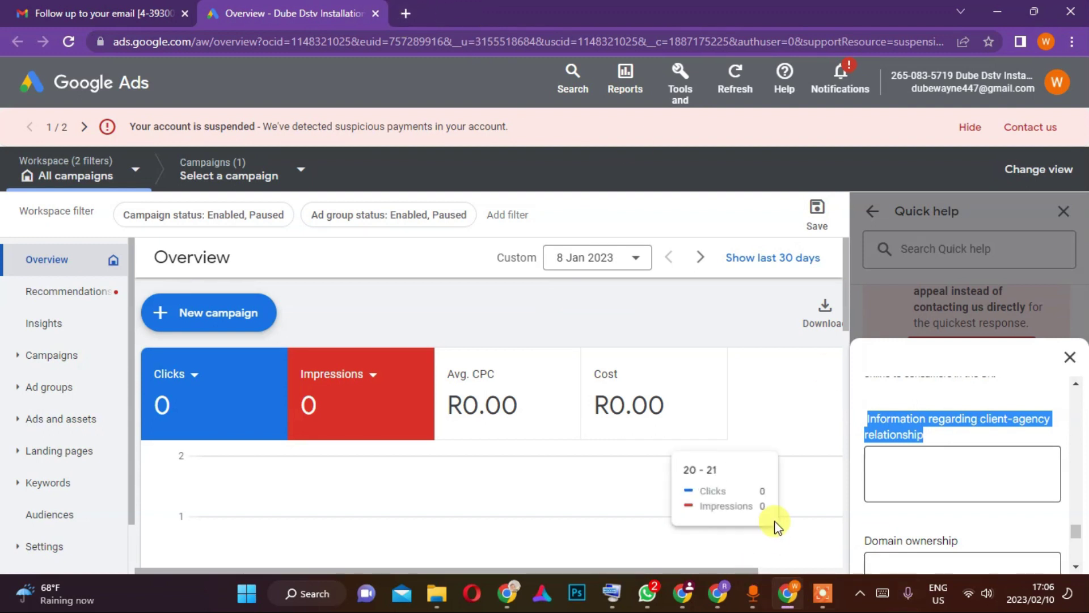
Look through the remaining appeal form fields, from client-agency relationship and domain ownership to the issue summary and file attachment
left_click(956, 475)
scroll(954, 471, "down", 2)
scroll(953, 471, "up", 2)
scroll(943, 466, "down", 5)
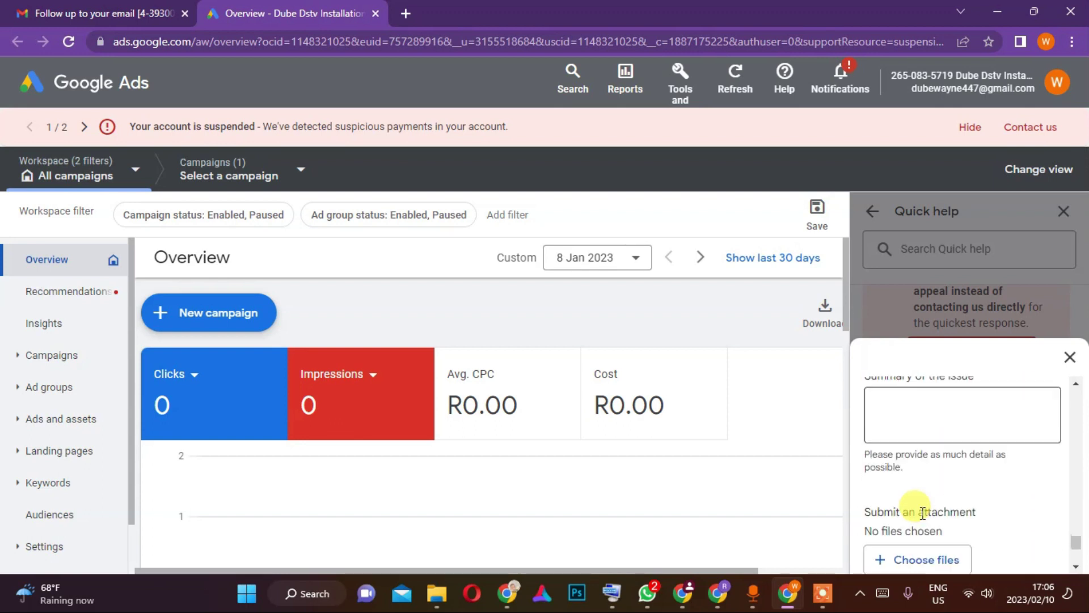
left_click(922, 412)
scroll(885, 511, "up", 2)
scroll(923, 566, "down", 1)
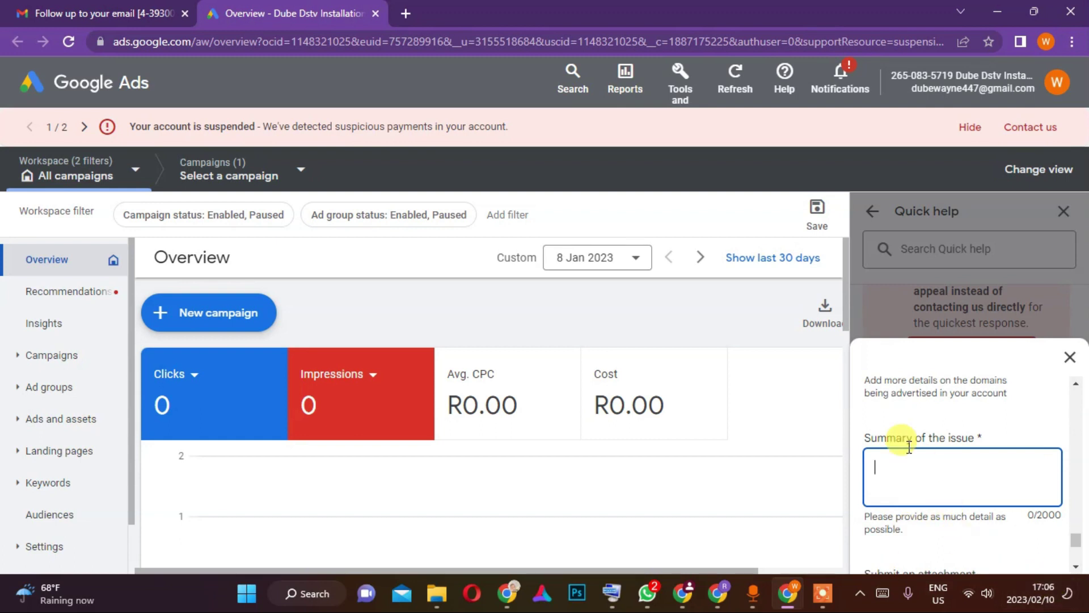
scroll(897, 448, "up", 2)
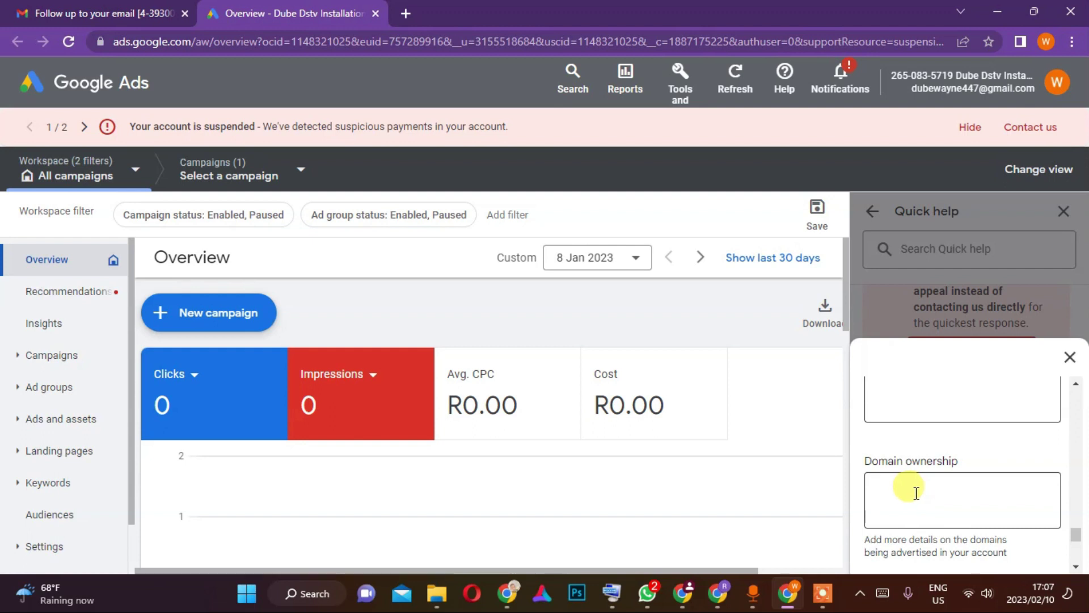
scroll(915, 493, "down", 4)
scroll(912, 476, "up", 1)
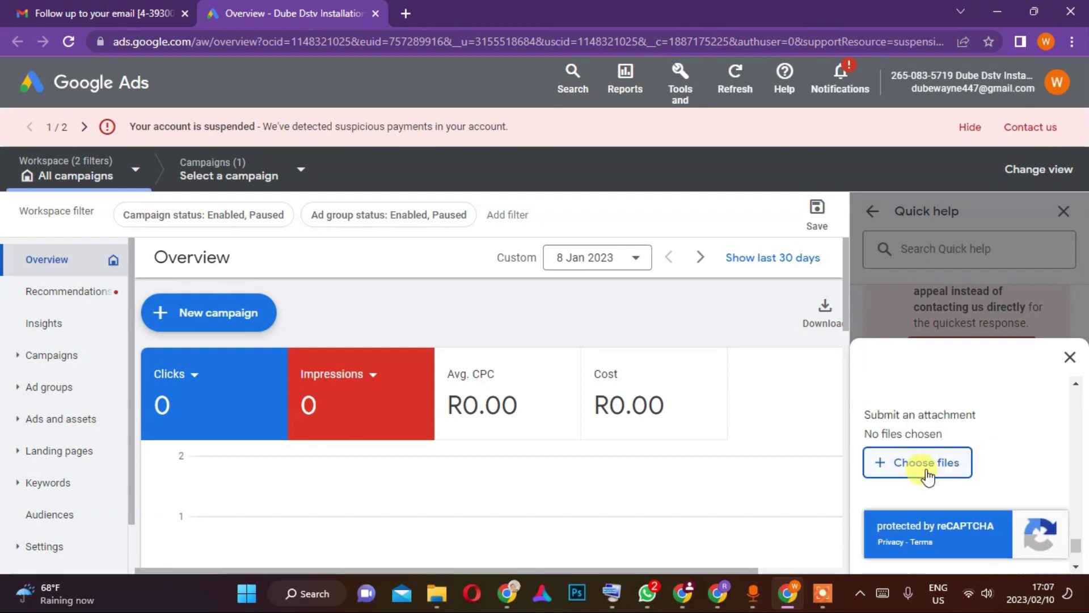
scroll(924, 477, "up", 1)
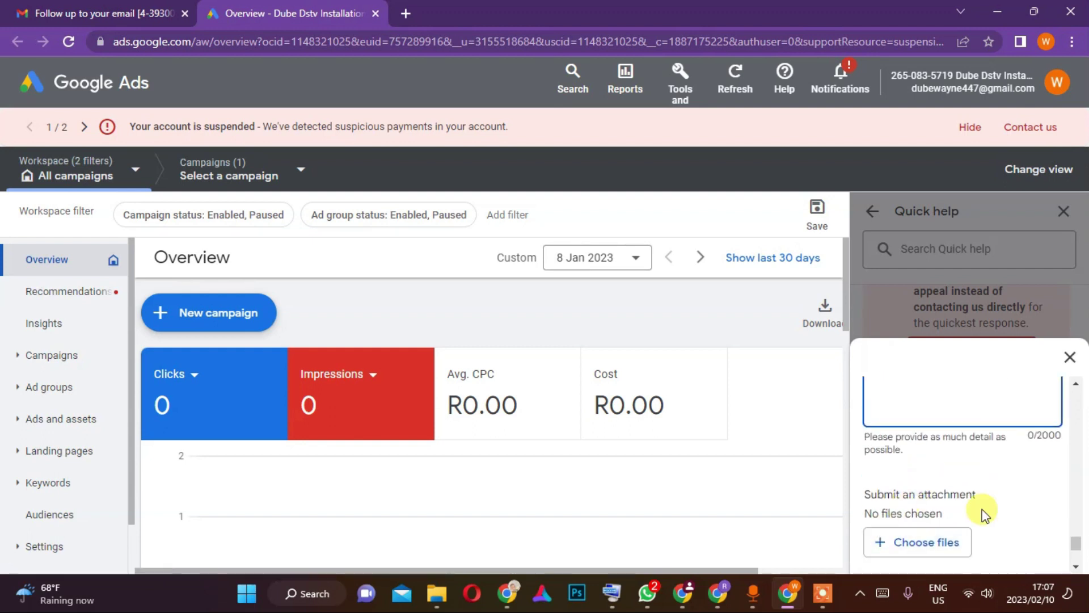
left_click(914, 536)
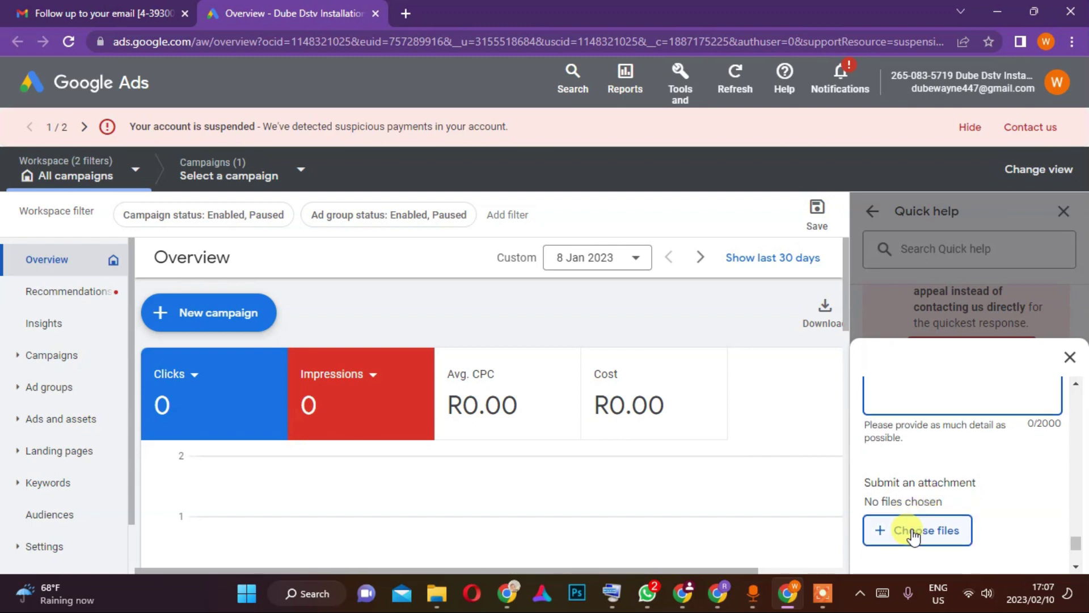
scroll(914, 535, "down", 2)
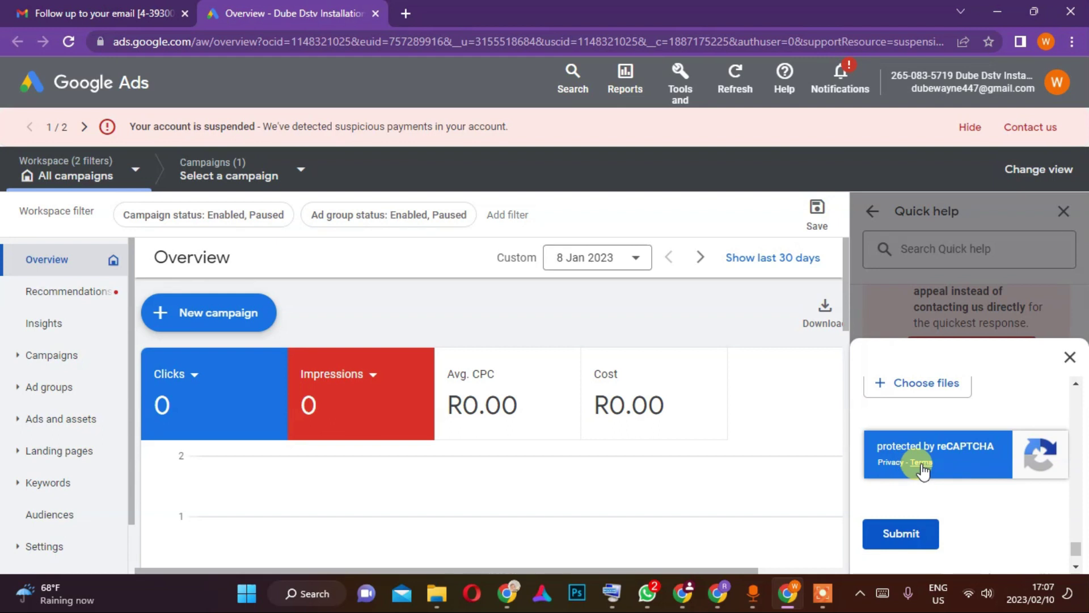
Try to submit the appeal form with the summary of the issue left empty
left_click(889, 534)
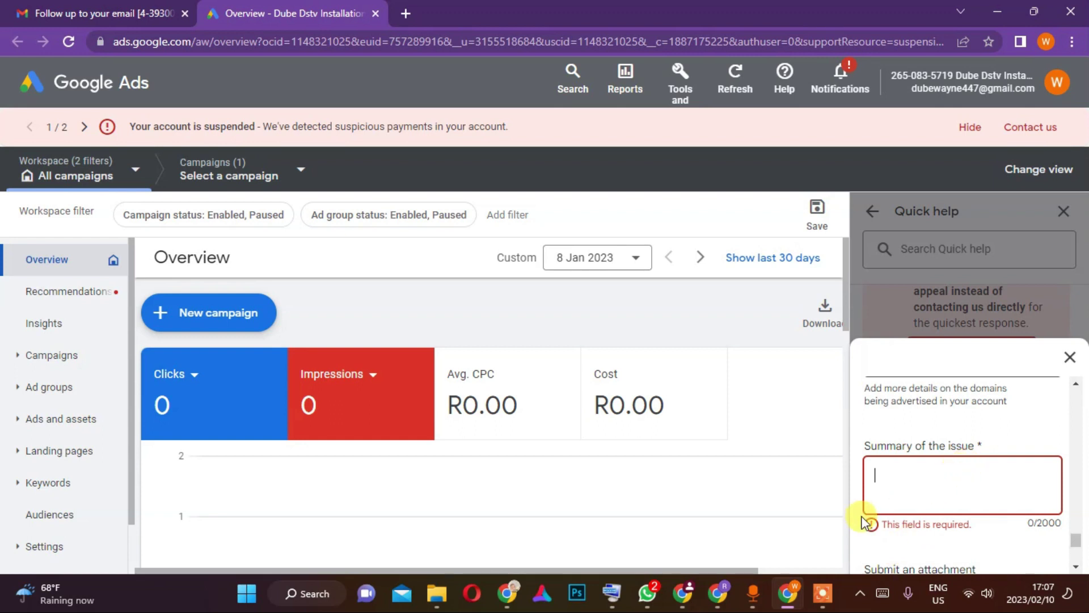
scroll(959, 502, "down", 4)
scroll(937, 499, "down", 1)
scroll(908, 471, "up", 1)
left_click(887, 456)
Copy the "Summary of the issue" label from the appeal form
scroll(919, 474, "up", 3)
scroll(933, 488, "down", 3)
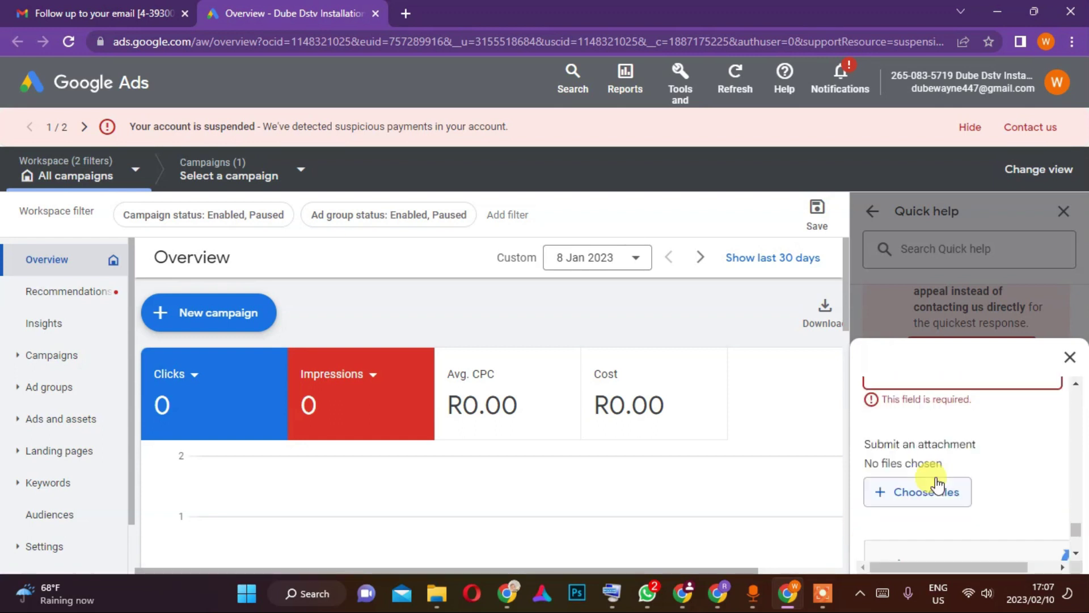
scroll(935, 484, "up", 3)
scroll(928, 489, "down", 4)
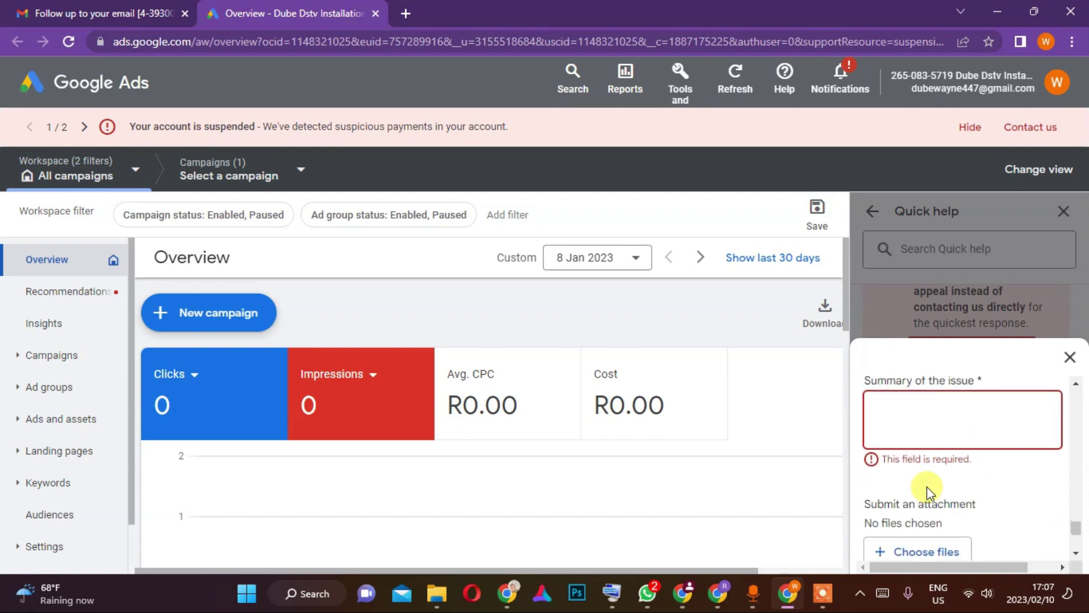
scroll(930, 485, "up", 3)
left_click(931, 482)
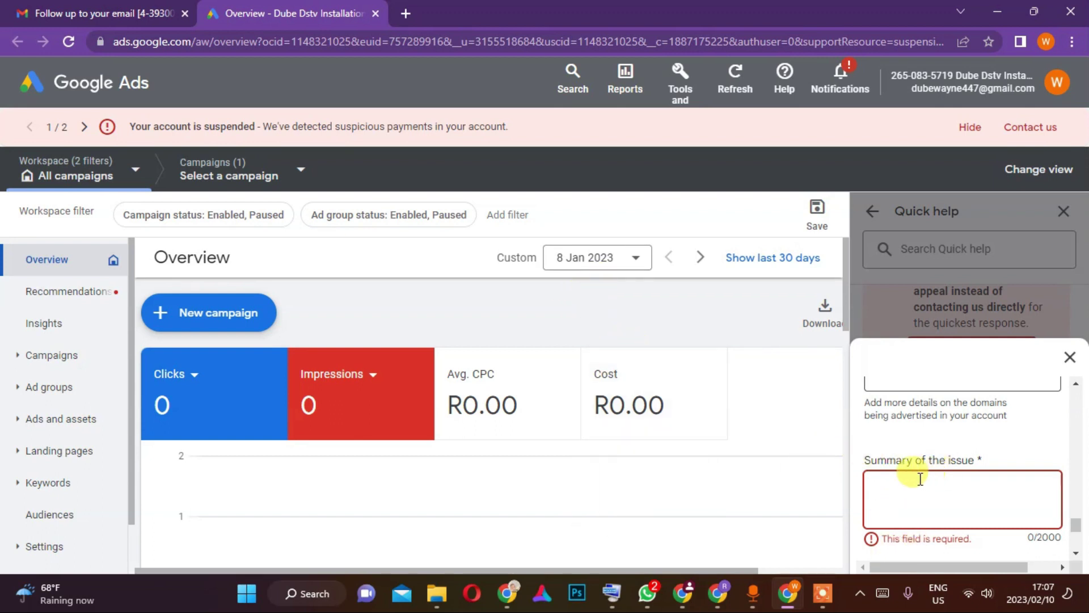
left_click_drag(867, 468, 951, 457)
right_click(949, 458)
left_click(716, 329)
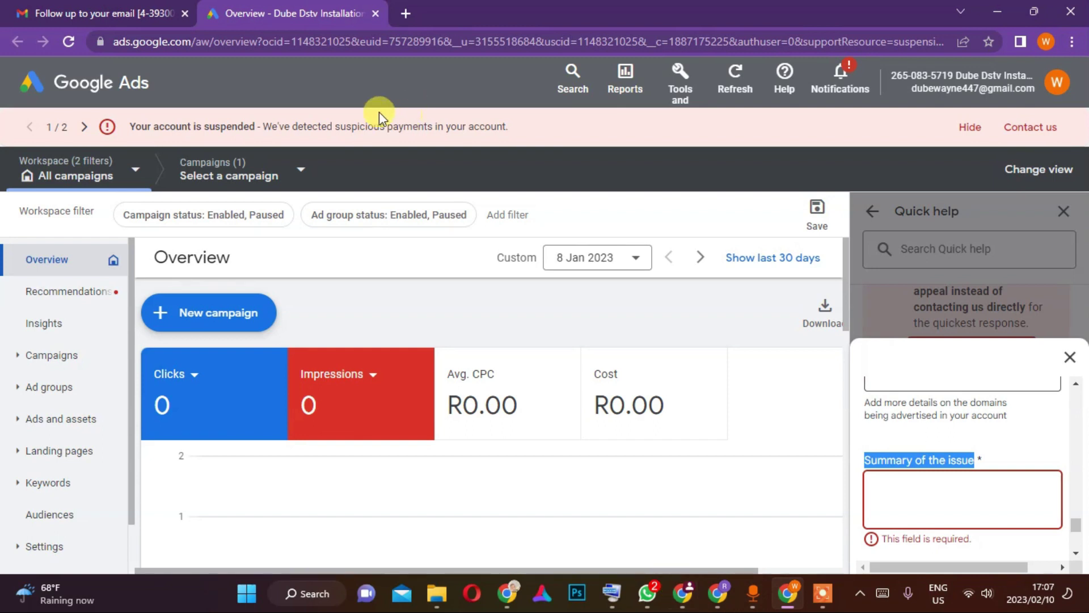
Switch to ChatGPT, paste the copied label as a new prompt and put "write me" in front of it
left_click(717, 593)
left_click(446, 504)
right_click(434, 506)
left_click(465, 372)
left_click(355, 512)
type("u")
type("t")
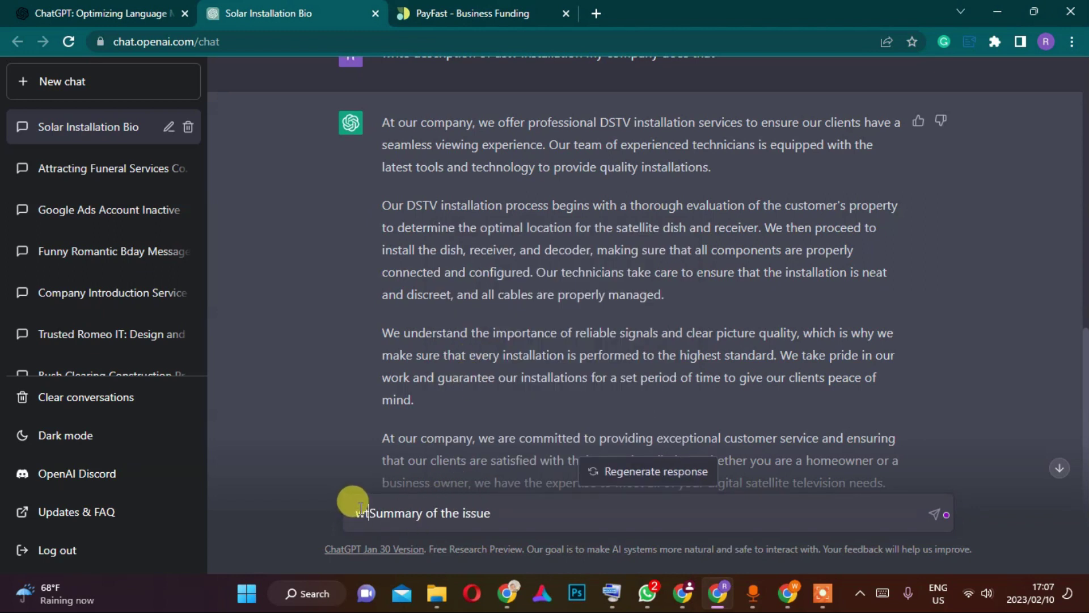
key("BackSpace")
type("rit")
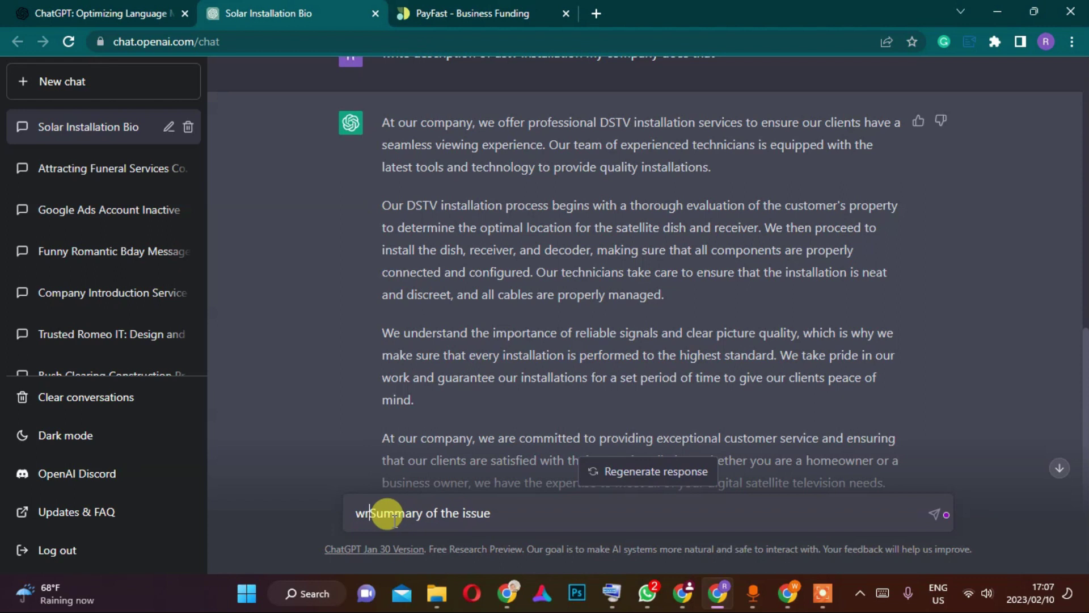
type("e ")
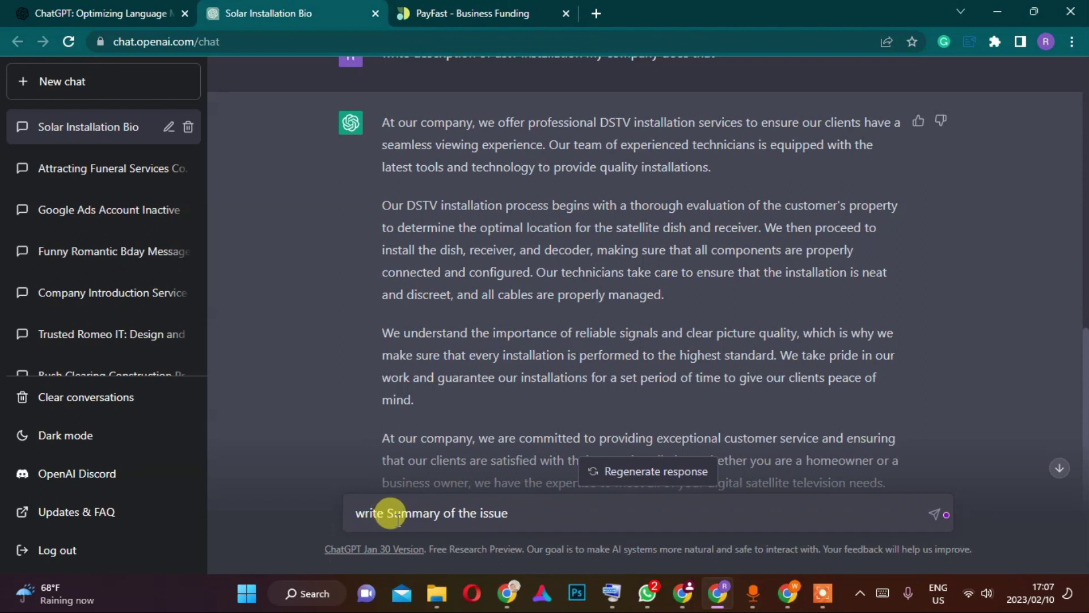
type("me")
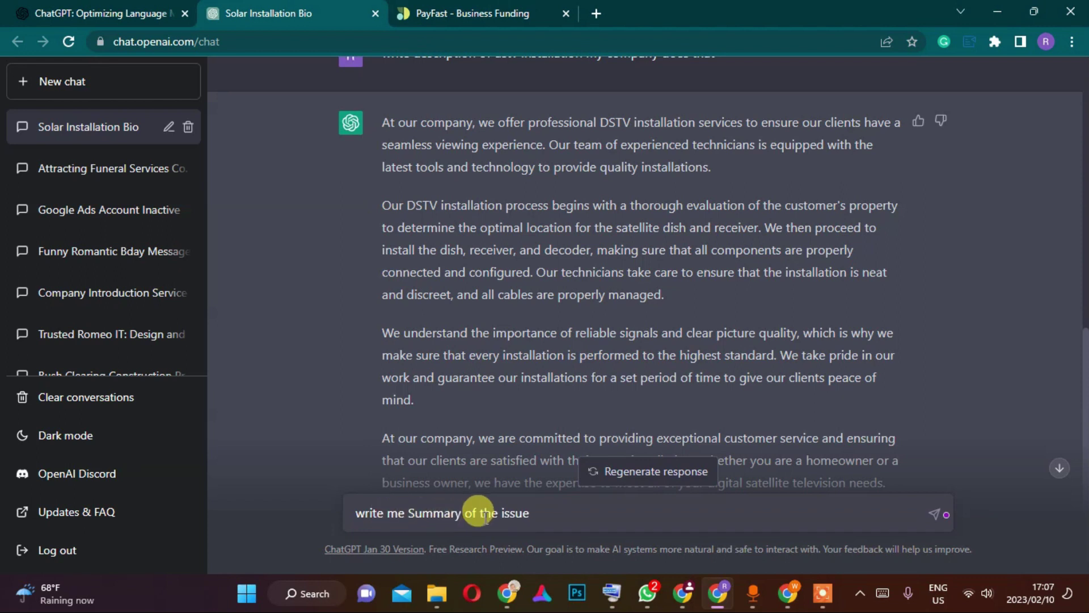
Extend the prompt with "to get my google ads account back from suspended", correct the misspelled "from", and send it
left_click(532, 513)
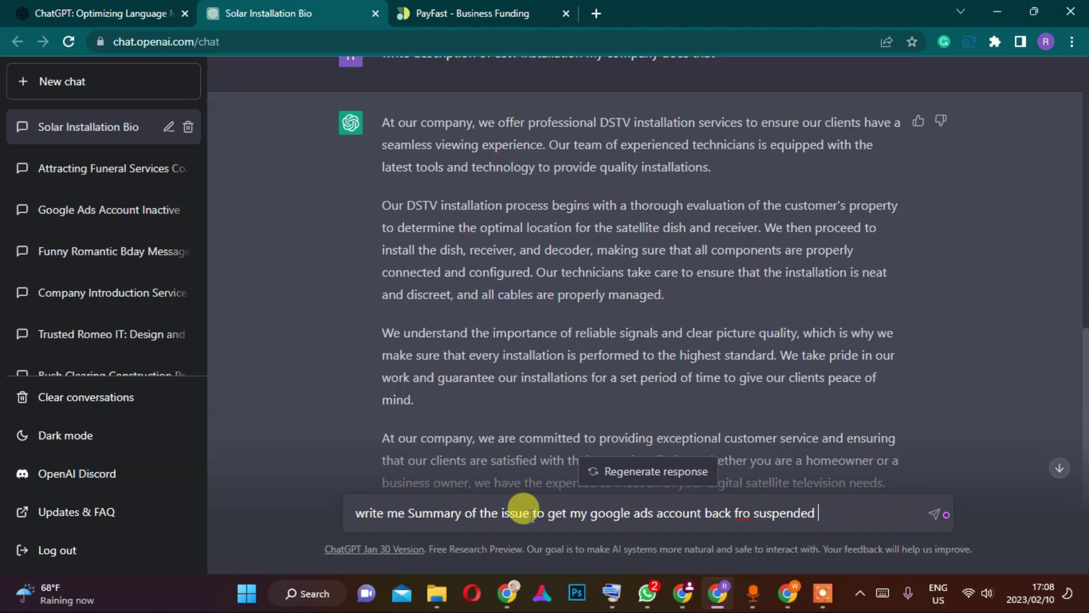
left_click(750, 514)
key("BackSpace")
key("BackSpace")
type("rom")
left_click(872, 507)
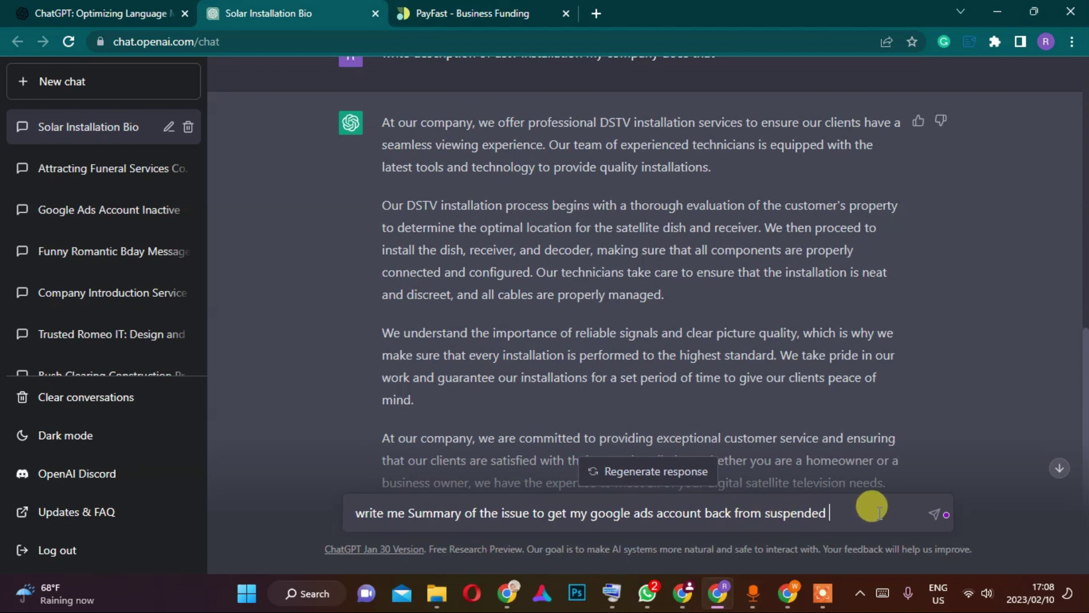
left_click(933, 514)
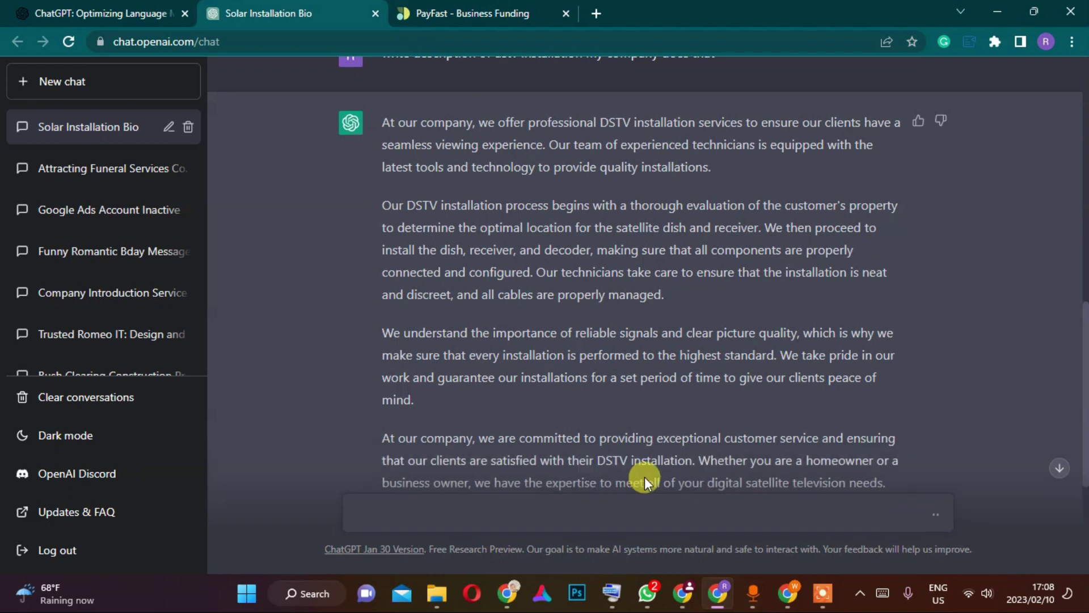
Copy the whole prompt "write me Summary of the issue to get my google ads account back from suspended" from the ChatGPT conversation
left_click_drag(846, 298, 830, 315)
left_click(420, 328)
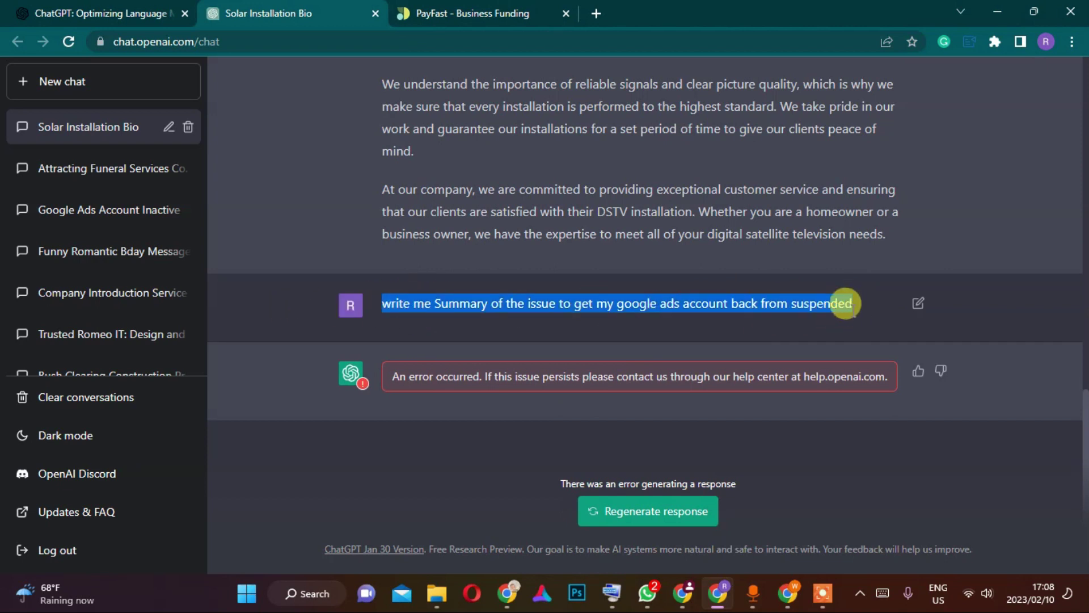
right_click(846, 303)
left_click(739, 319)
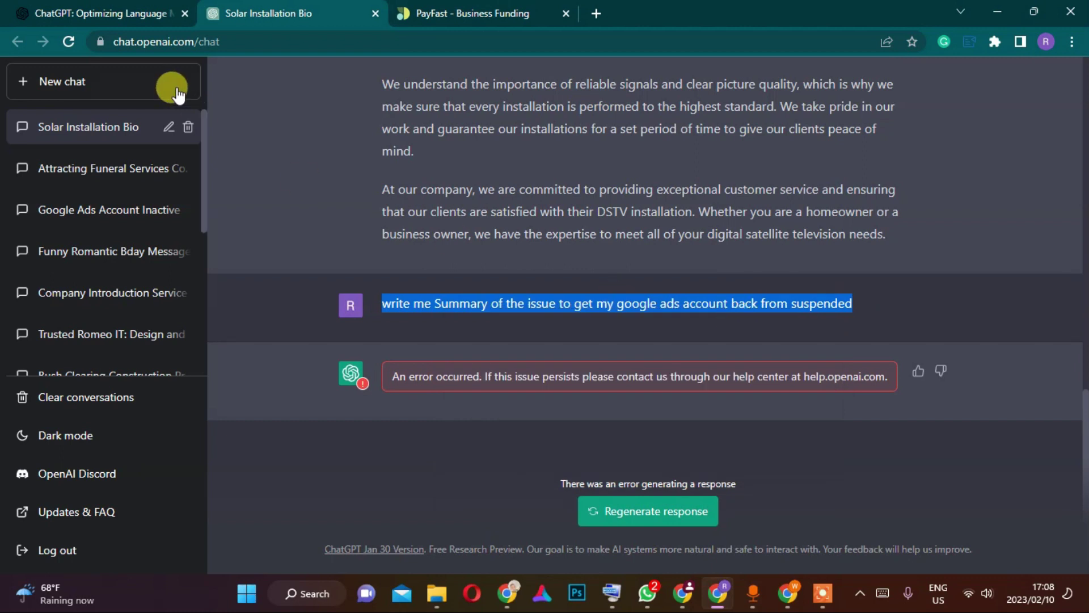
Reload ChatGPT, paste the copied prompt into the empty new chat and send it
left_click(70, 43)
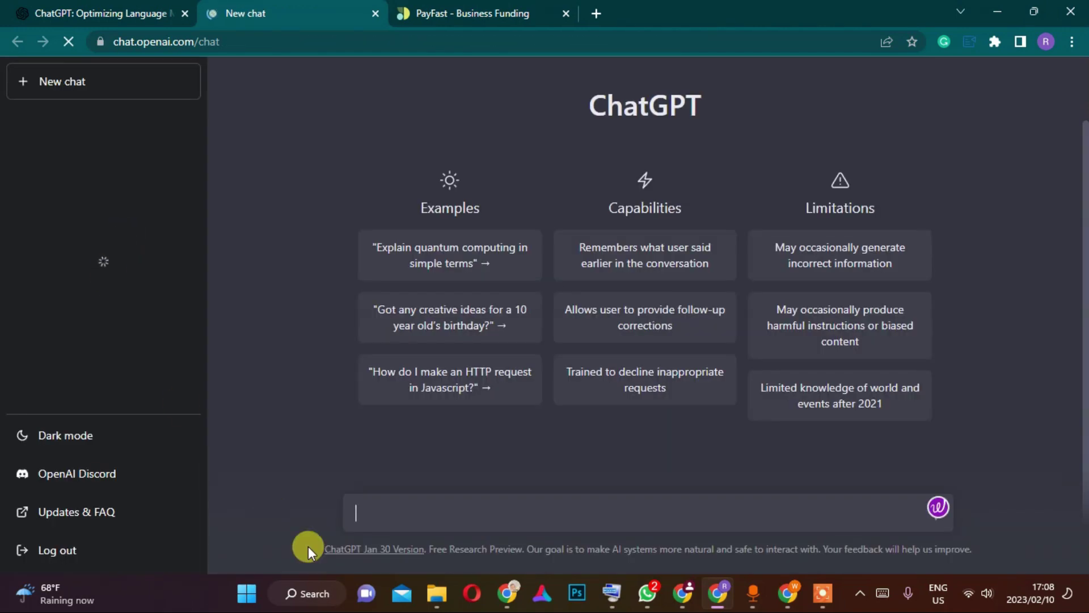
right_click(408, 513)
left_click(442, 356)
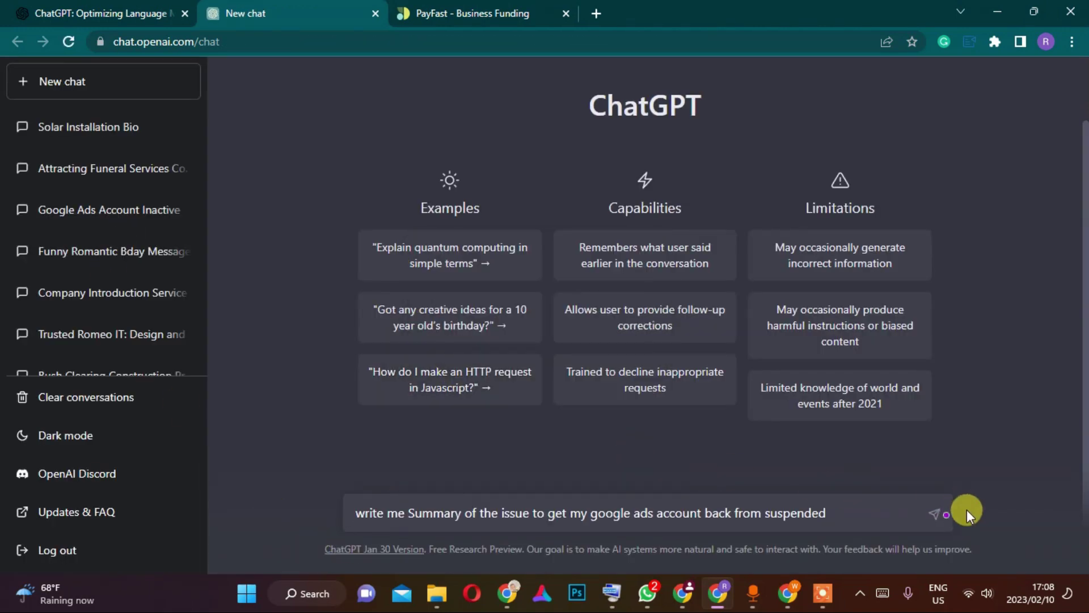
left_click(934, 516)
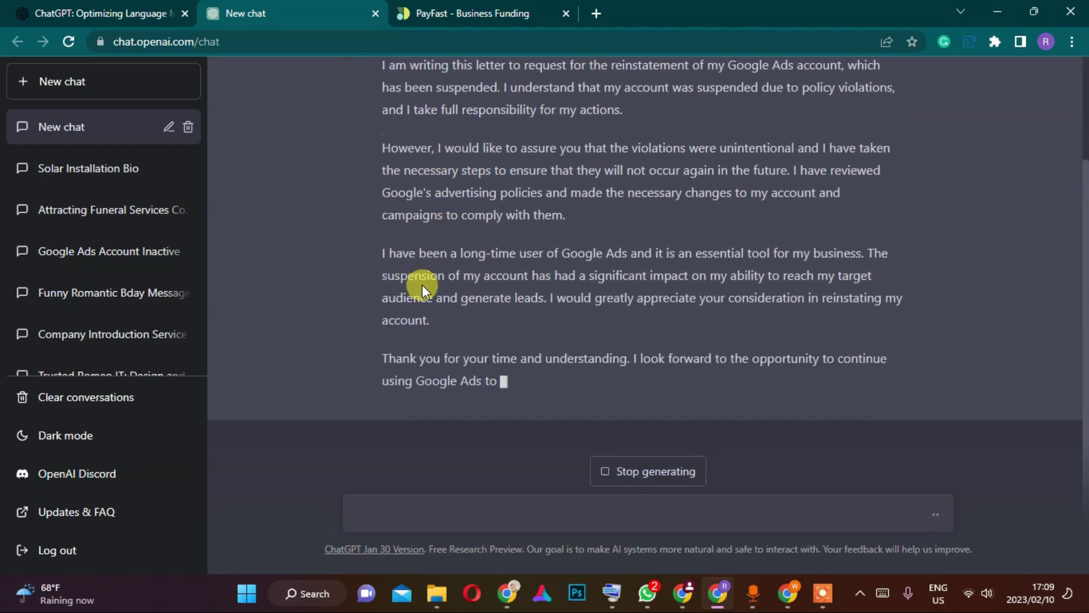
Copy the whole generated reinstatement letter, from "Dear Google Ads Team" through the signature
scroll(413, 342, "up", 1)
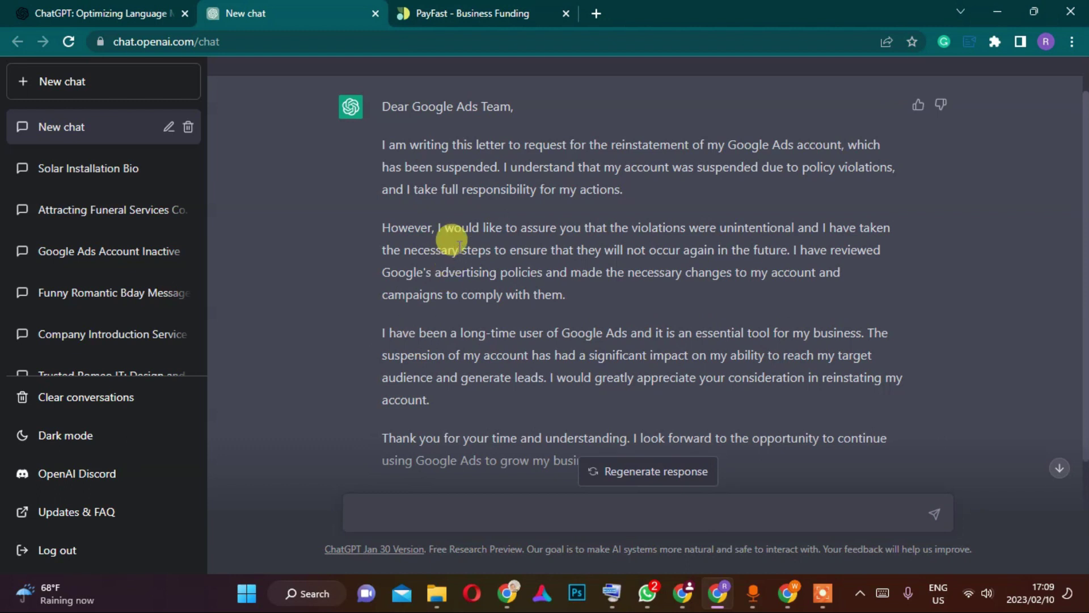
left_click_drag(384, 92, 545, 394)
scroll(539, 380, "down", 1)
scroll(454, 357, "up", 1)
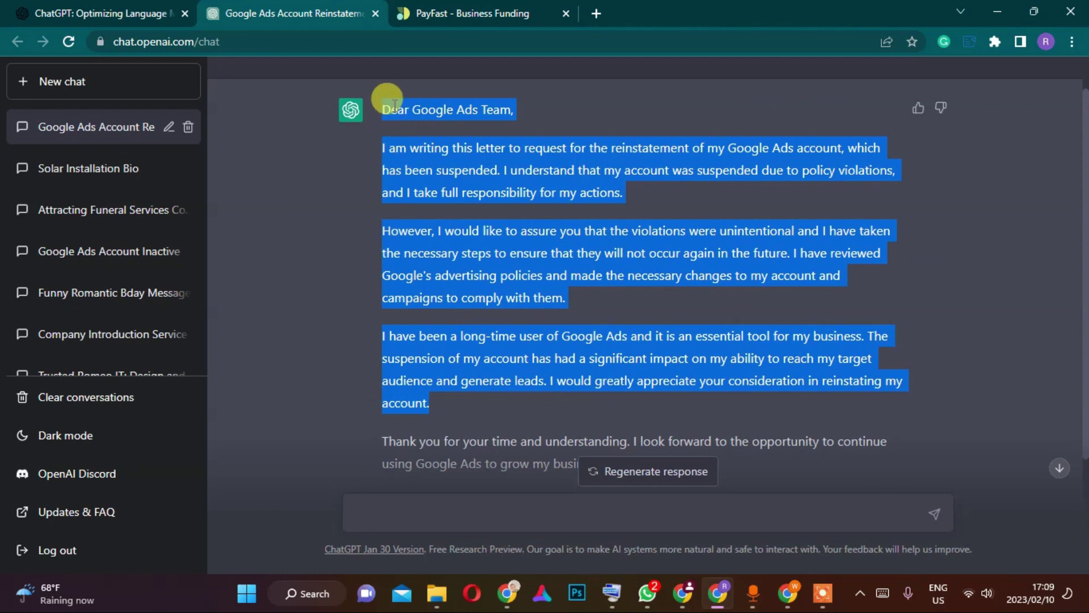
left_click_drag(384, 107, 526, 412)
scroll(525, 412, "down", 2)
right_click(512, 306)
left_click(513, 310)
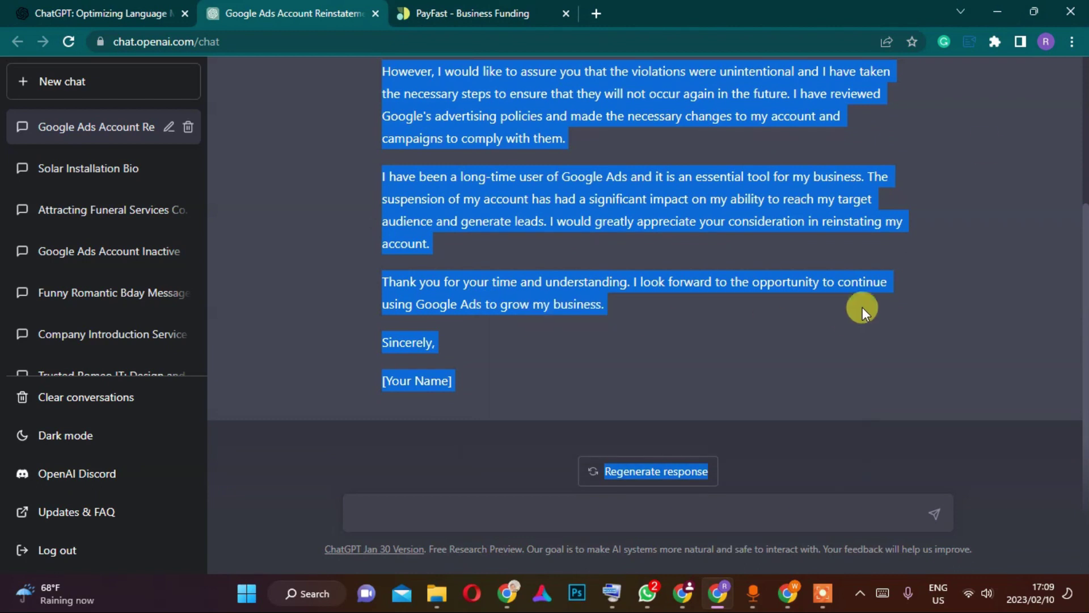
Switch to the Google Ads appeal form and paste the copied letter into the summary of the issue
left_click(788, 593)
scroll(938, 443, "up", 1)
scroll(936, 439, "up", 2)
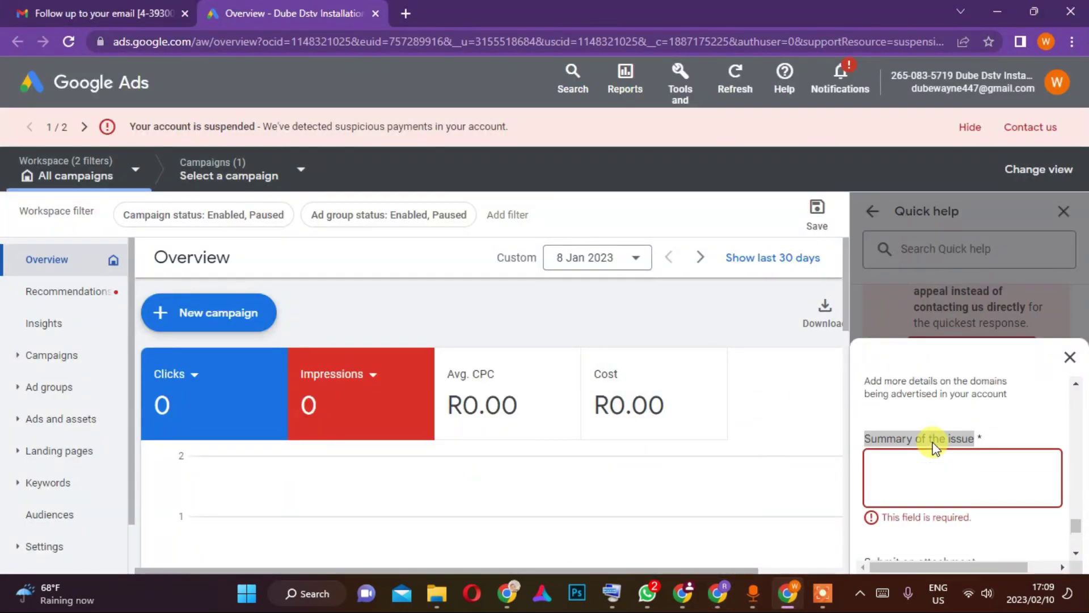
left_click(920, 477)
right_click(918, 476)
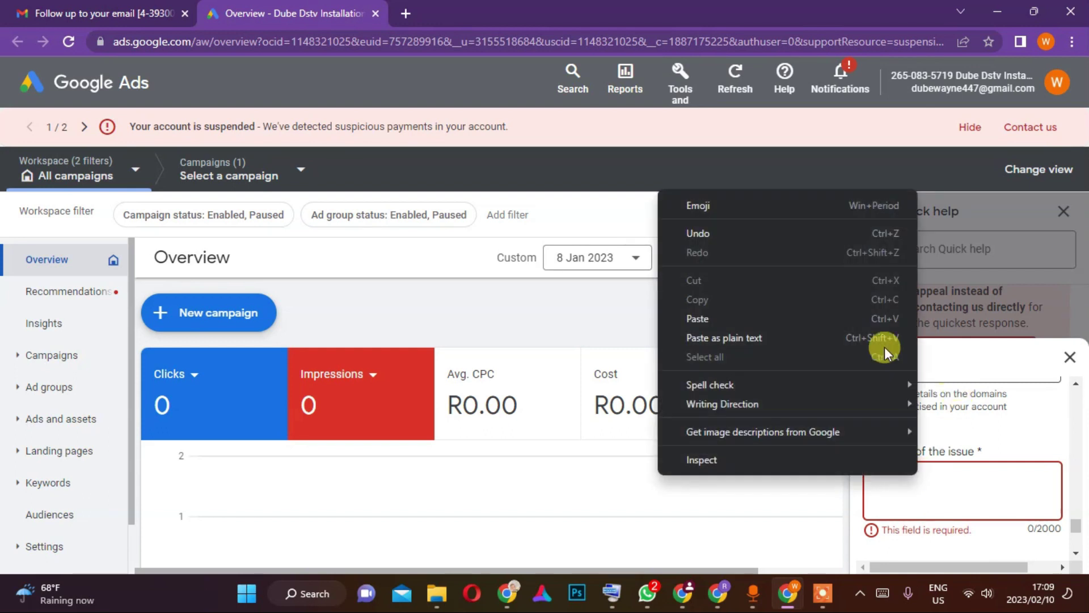
left_click(715, 320)
Delete the stray "Regenerate response" text and the blank line before it from the end of the pasted summary
scroll(902, 440, "down", 1)
left_click_drag(1026, 466, 874, 443)
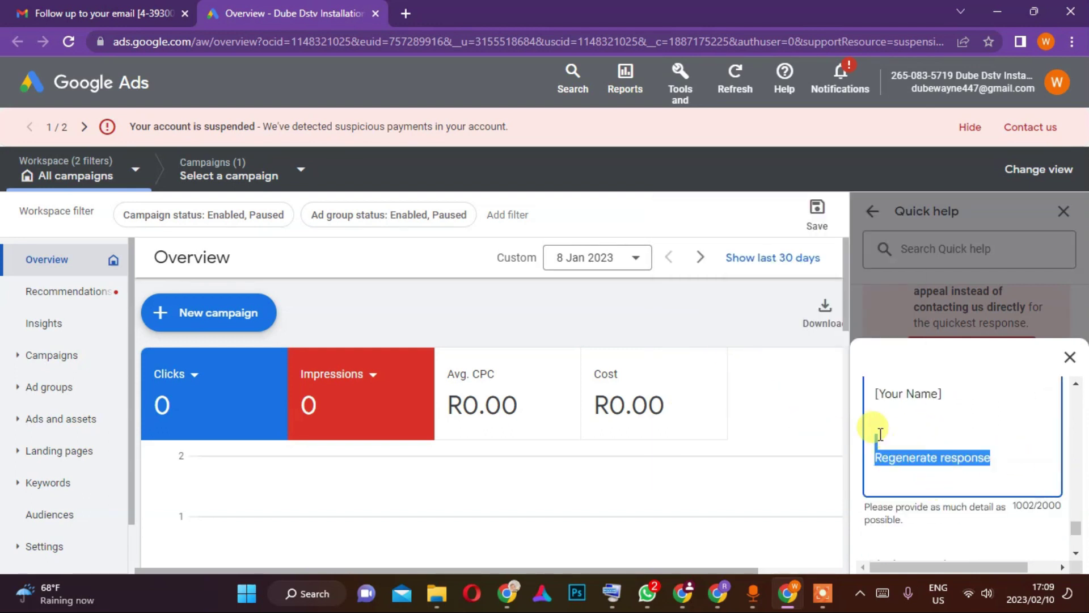
key("BackSpace")
key("BackSpace")
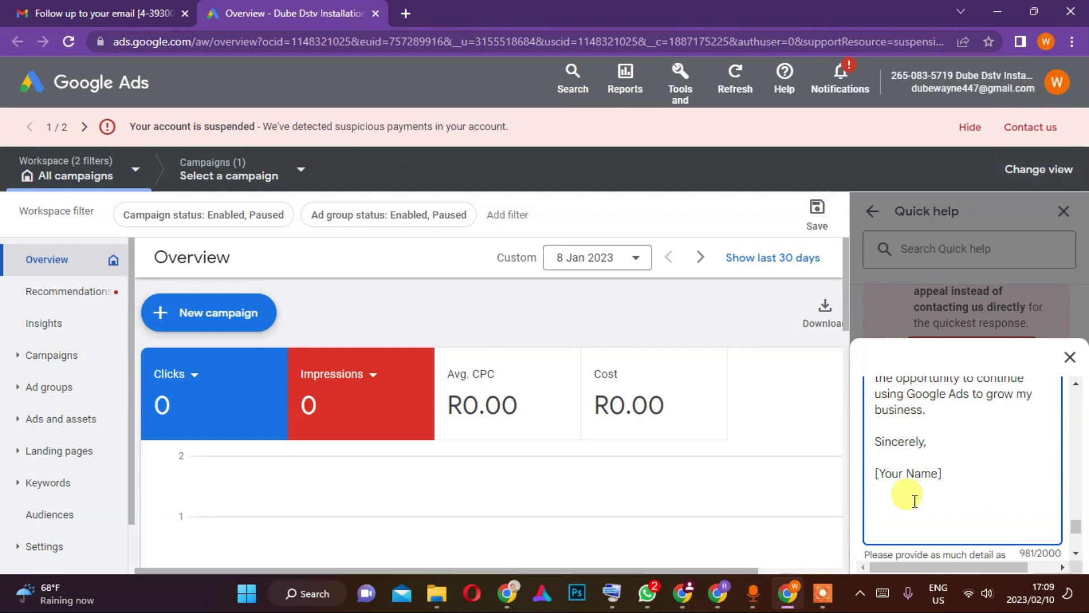
Replace the "[Your Name]" placeholder in the letter's signature with the sender's name
left_click_drag(939, 473, 878, 474)
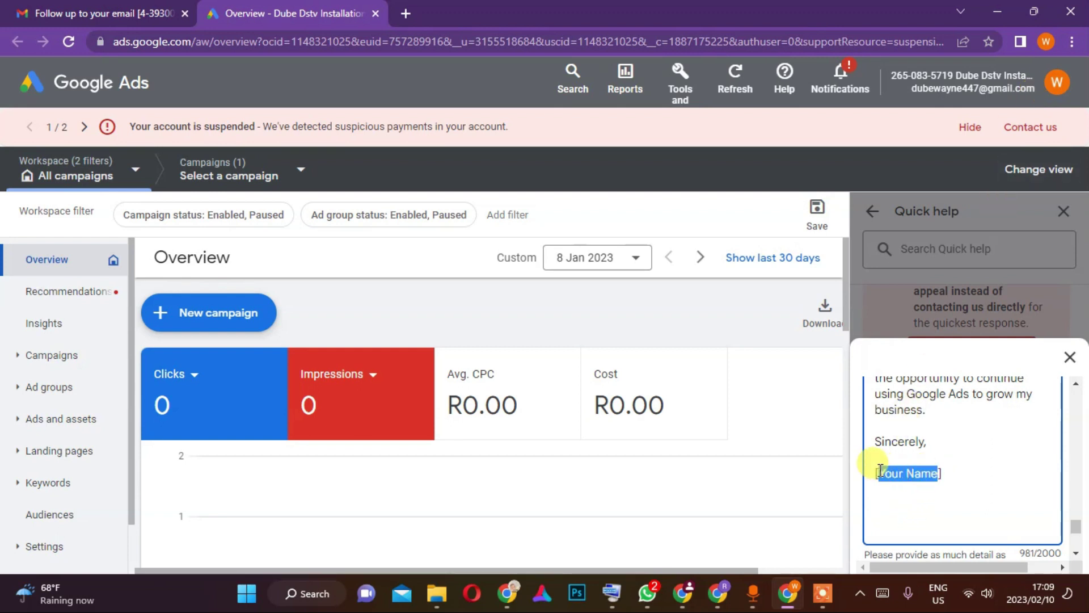
key("BackSpace")
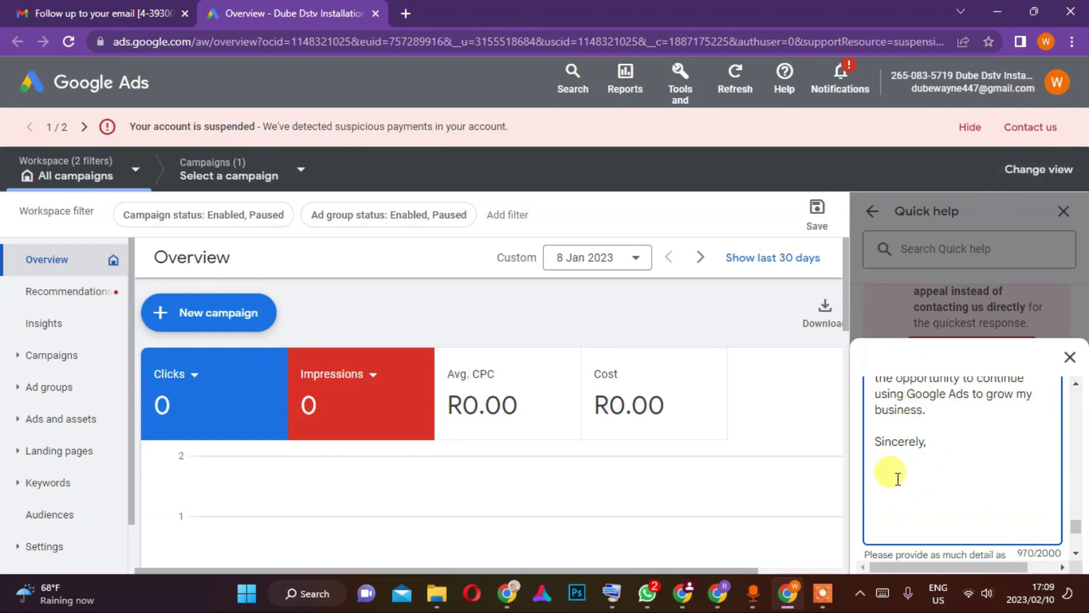
key("BackSpace")
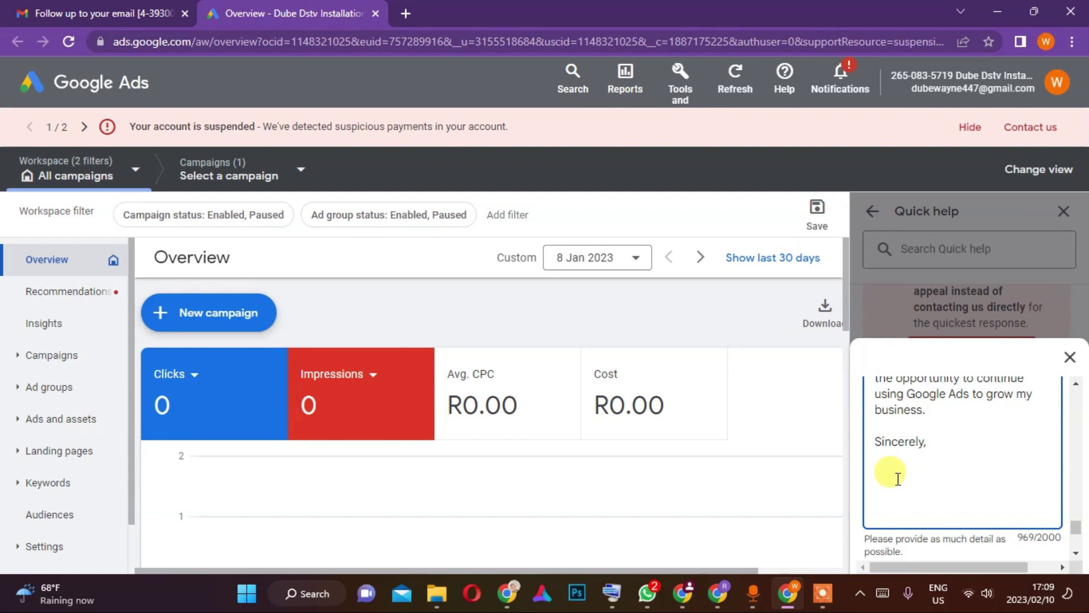
type("dube")
Try to submit the appeal form with the summary filled in, without renewing the reCAPTCHA
scroll(908, 483, "down", 5)
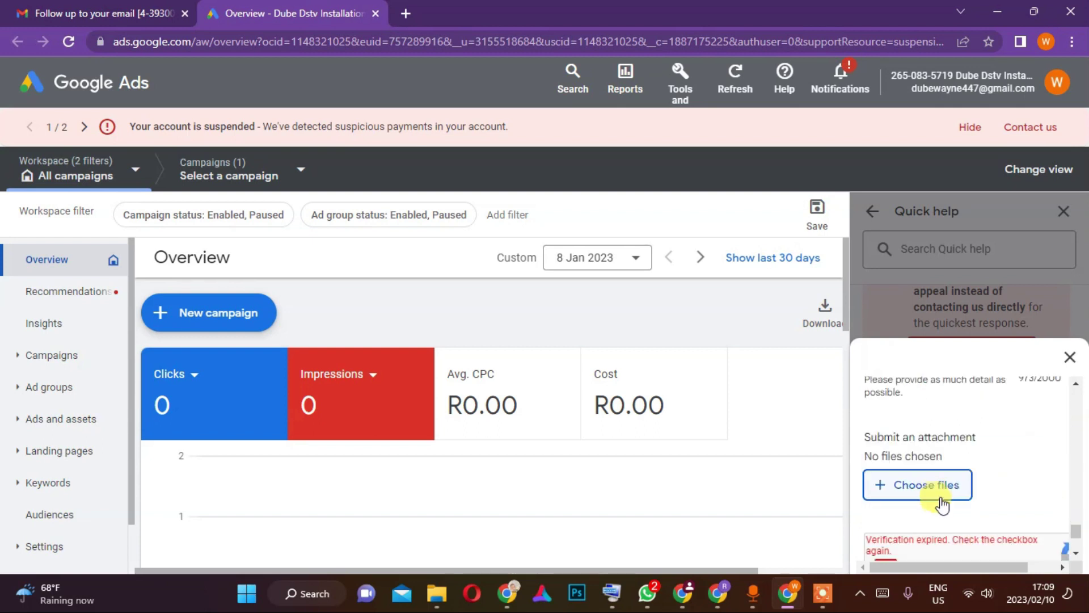
scroll(914, 471, "up", 1)
left_click(905, 480)
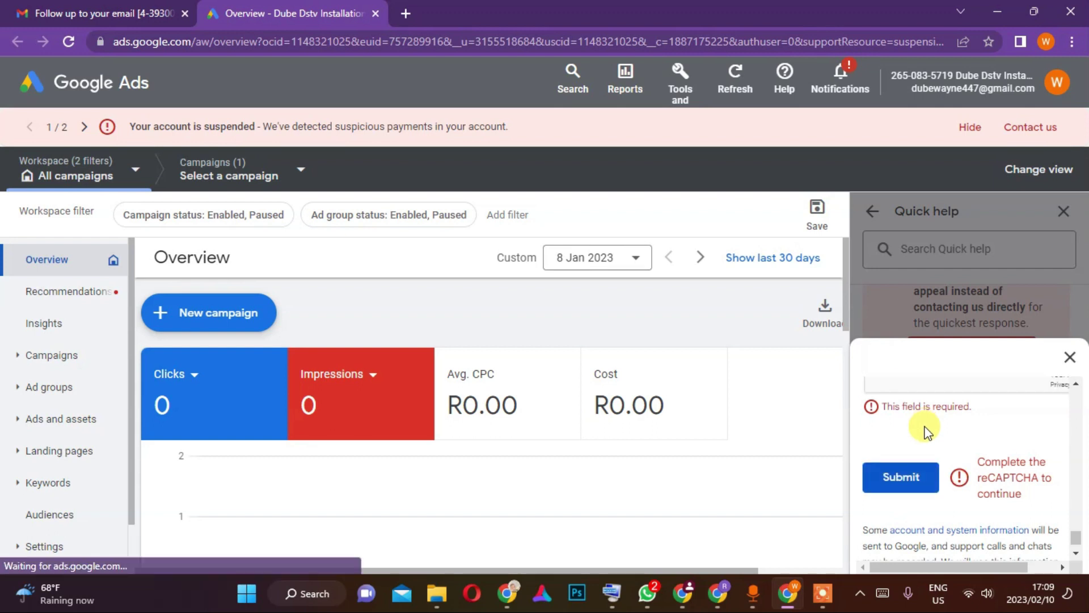
Review the appeal form's entries from the introduction down to the summary of the issue for anything missing
scroll(928, 434, "up", 5)
scroll(930, 438, "up", 10)
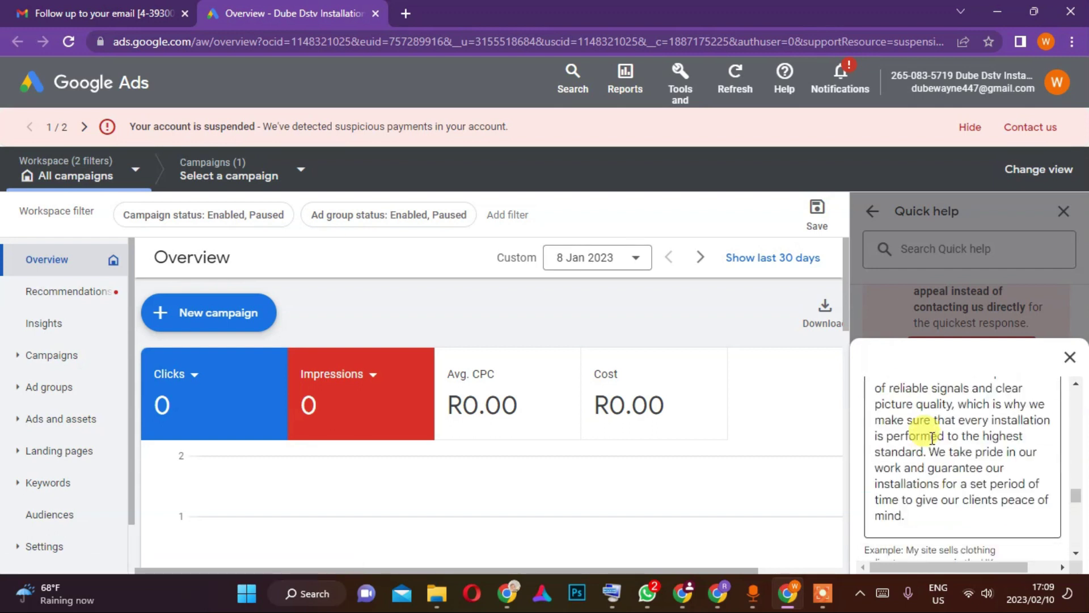
scroll(932, 438, "up", 10)
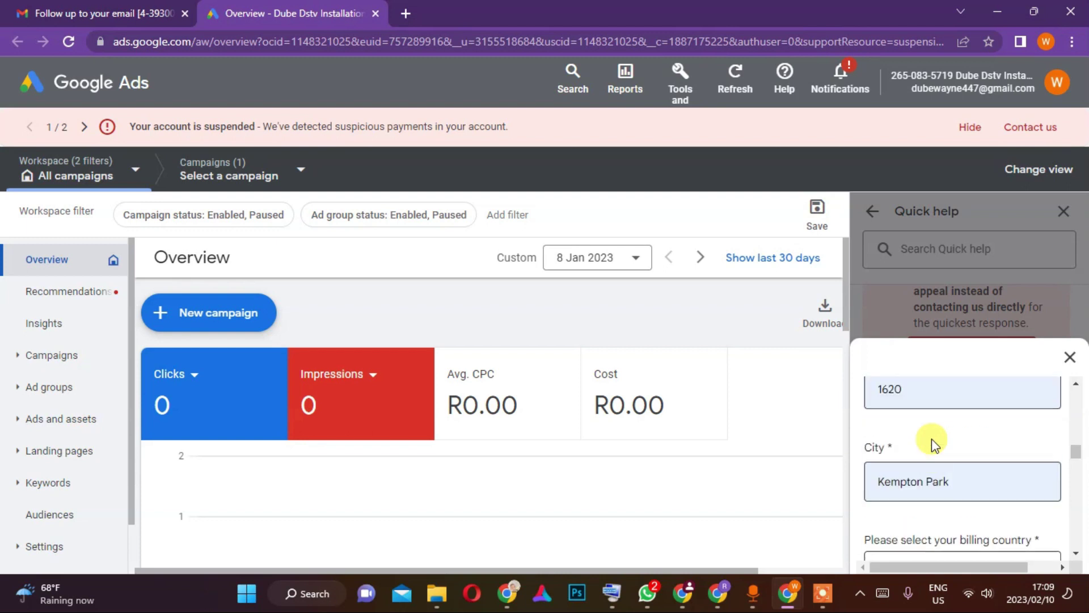
scroll(934, 446, "up", 6)
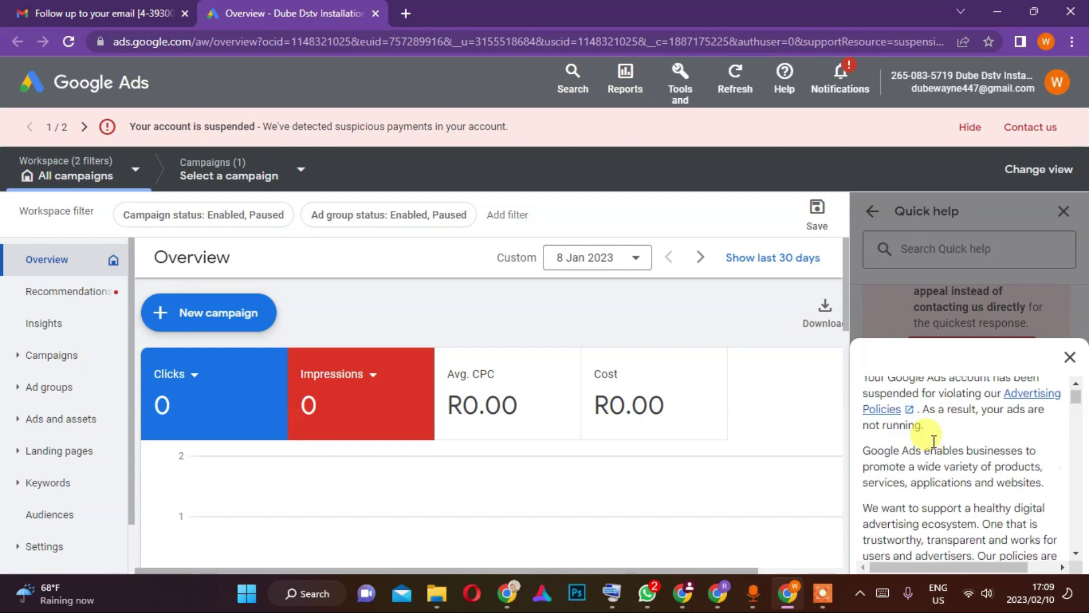
scroll(935, 448, "down", 5)
scroll(935, 449, "down", 15)
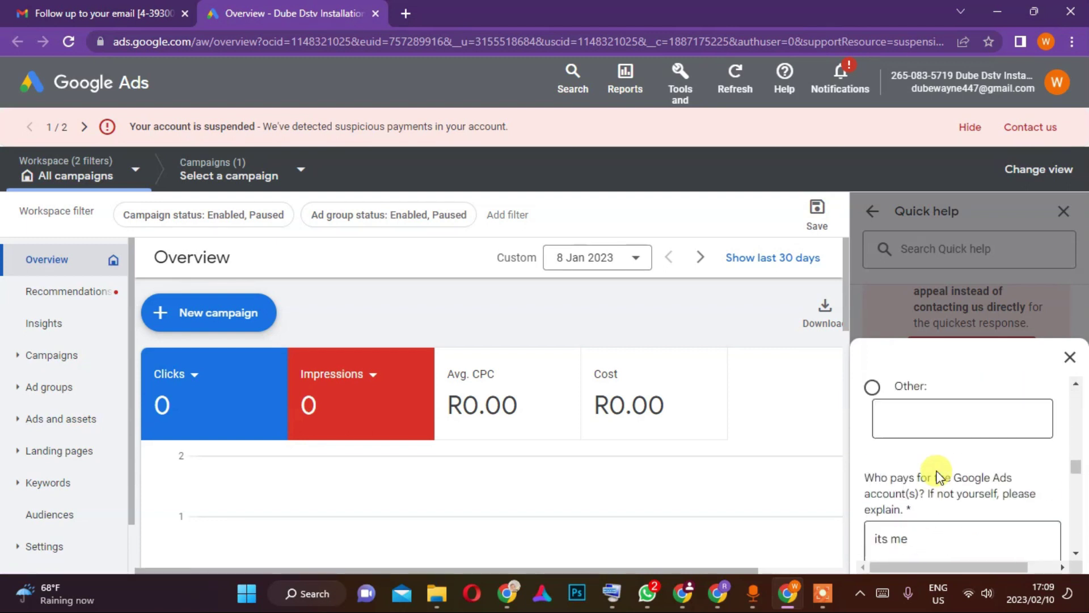
scroll(936, 473, "down", 12)
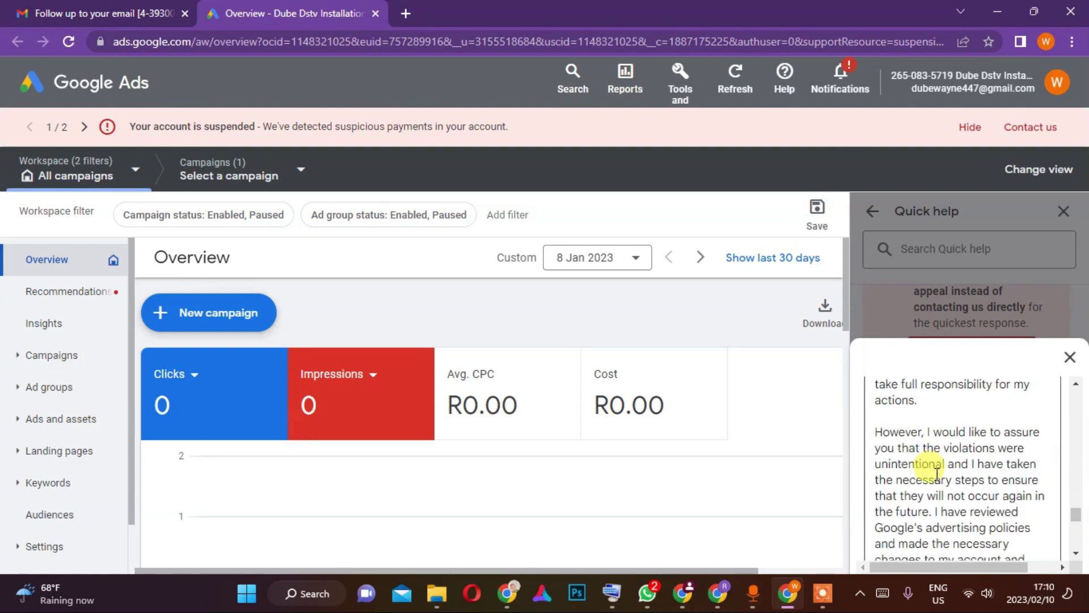
Complete the reCAPTCHA by selecting the images with bicycles and verifying them, and submit the appeal form
left_click(886, 443)
scroll(927, 508, "down", 3)
scroll(931, 501, "up", 5)
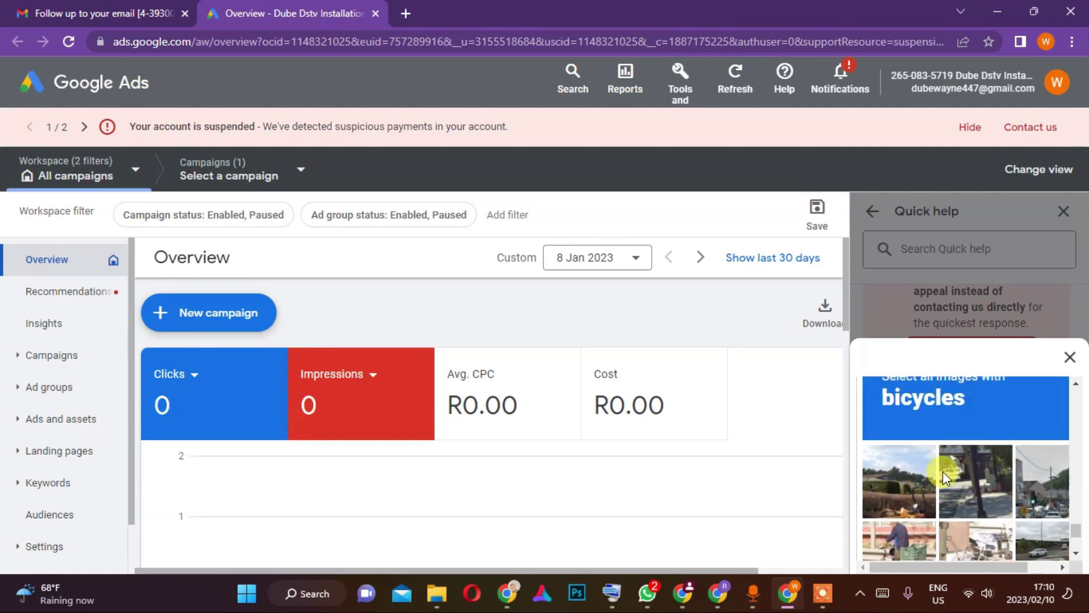
scroll(949, 465, "up", 3)
scroll(951, 475, "down", 5)
left_click(930, 489)
left_click(956, 481)
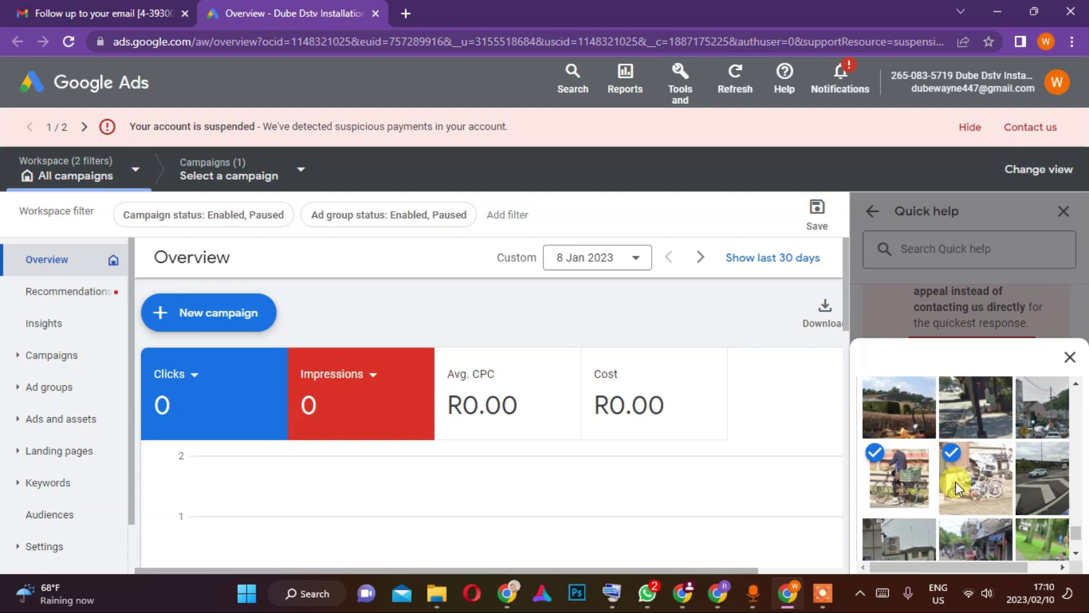
scroll(970, 482, "down", 3)
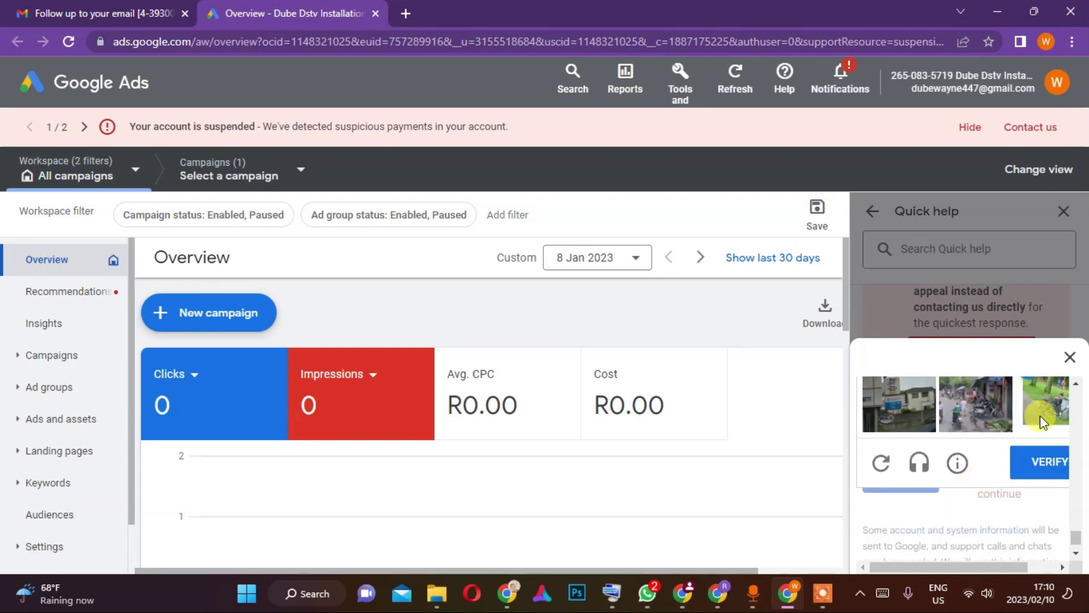
left_click(1046, 468)
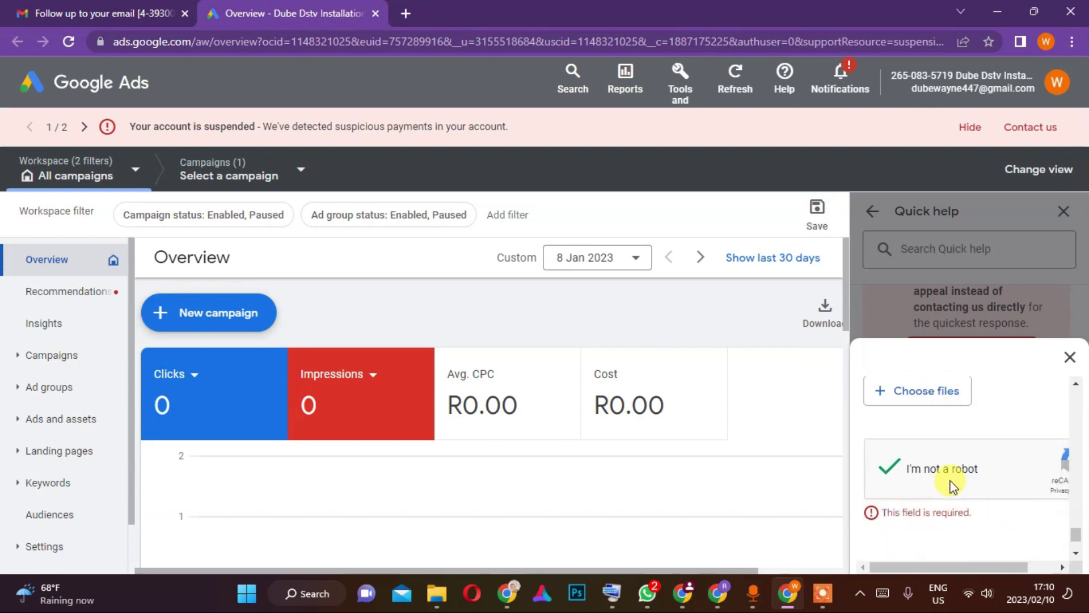
scroll(955, 479, "down", 2)
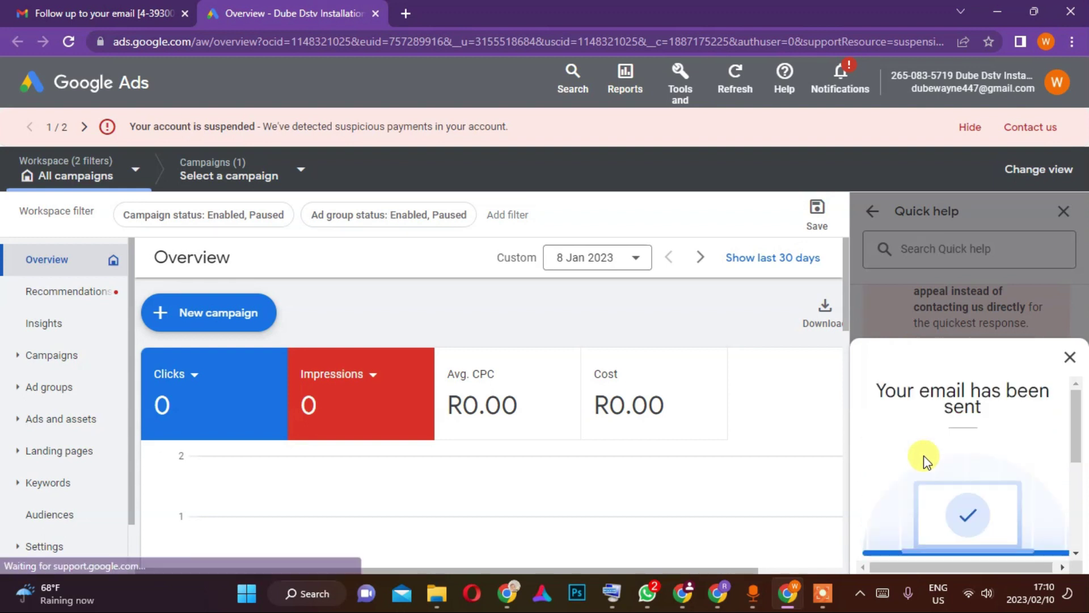
Read the confirmation page for the submitted appeal, including the note on response time
scroll(941, 442, "down", 3)
scroll(951, 457, "up", 3)
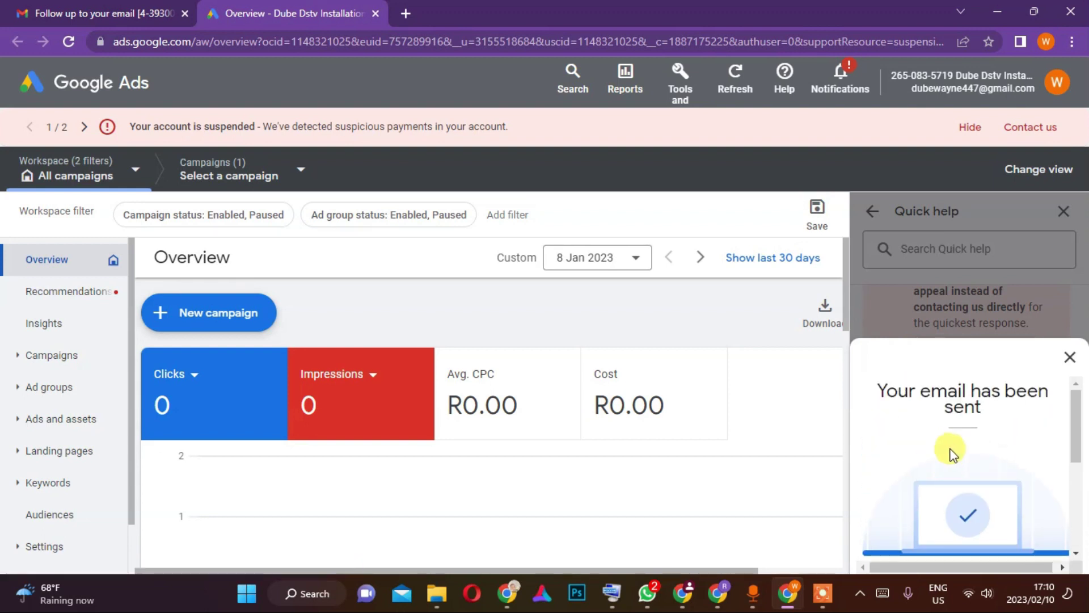
scroll(977, 458, "down", 3)
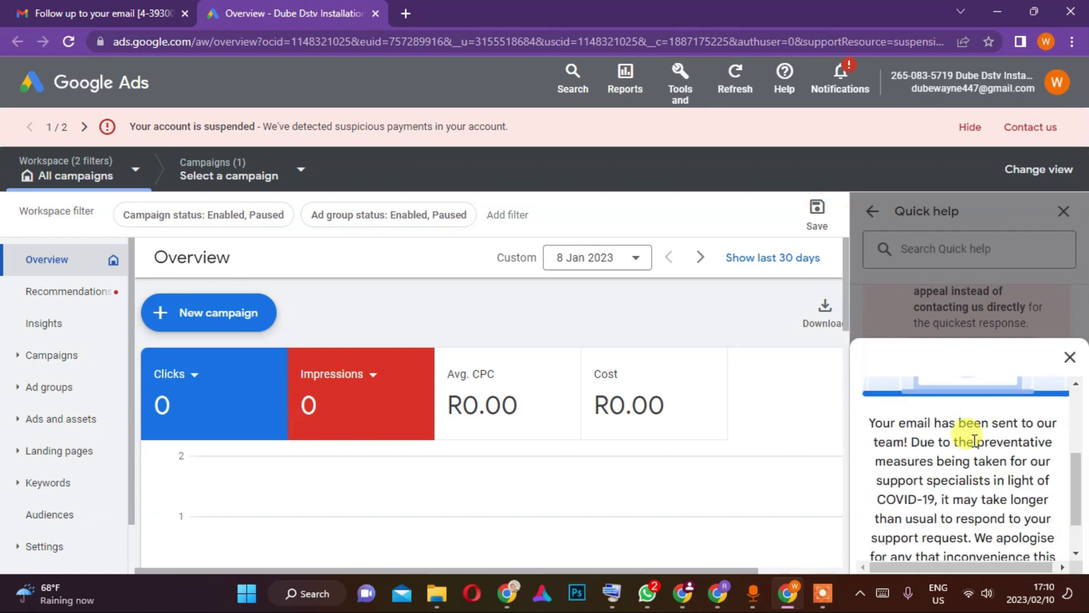
scroll(975, 441, "up", 3)
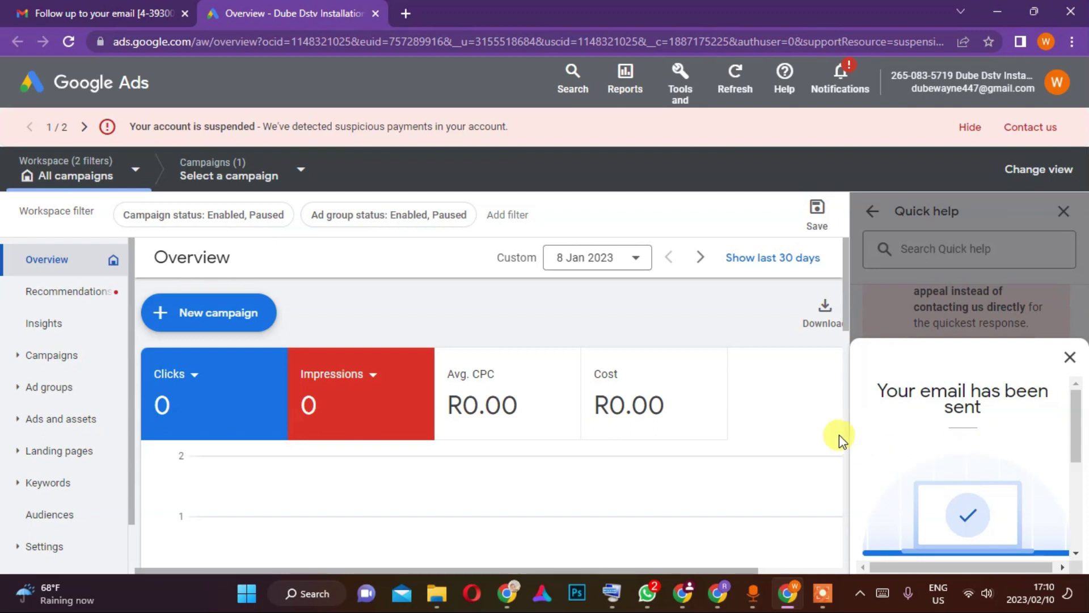